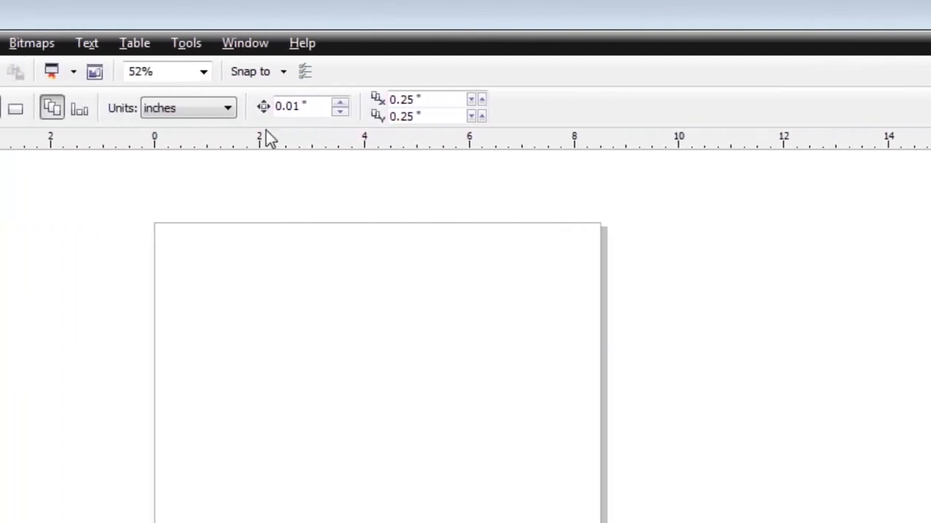
left_click(259, 44)
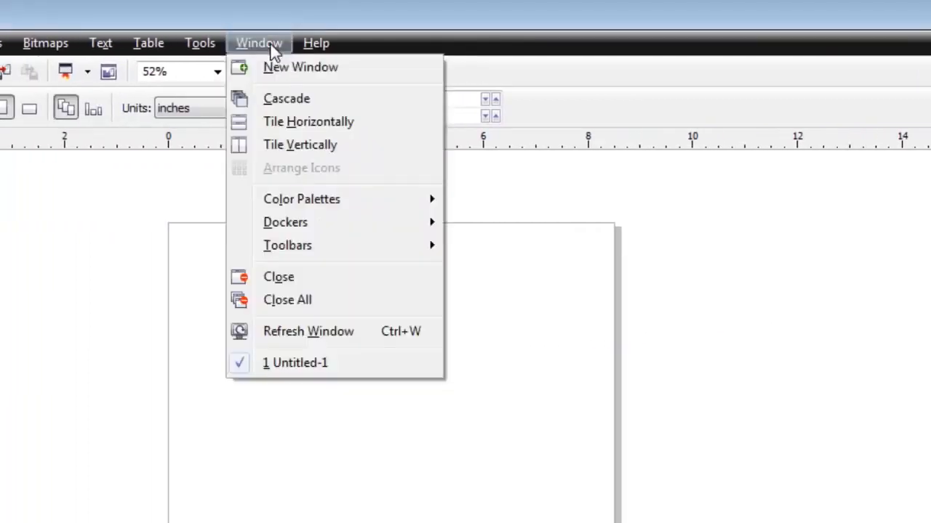
mouse_move(301, 231)
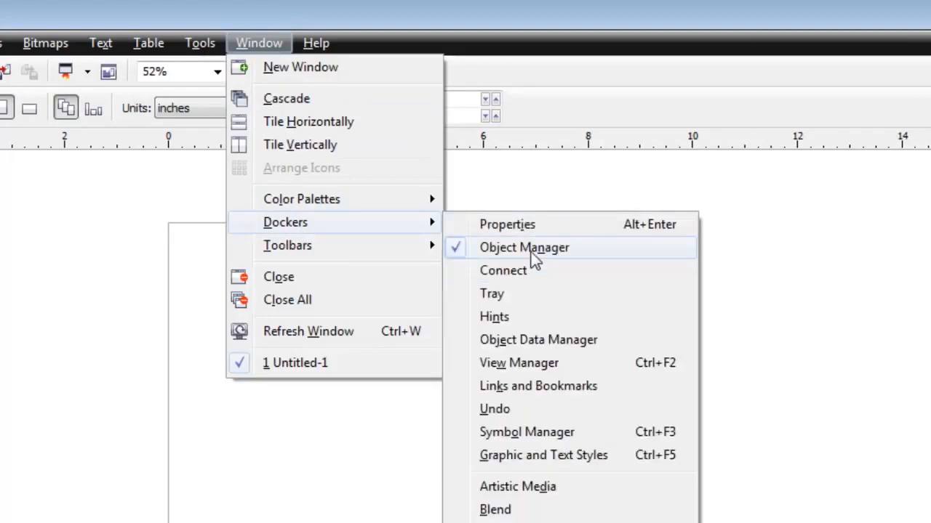
left_click(545, 26)
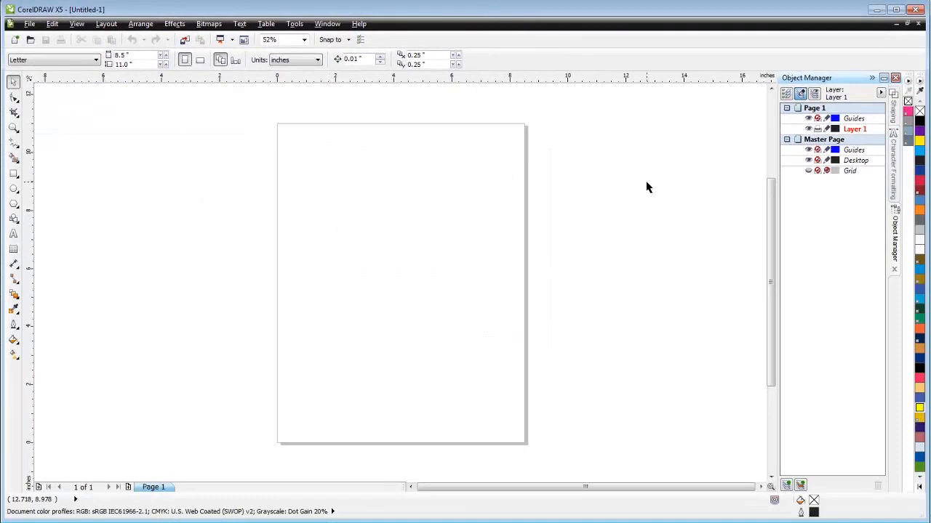
Step: Draw a rectangle over the page and set its size to 8.5 by 11 inches
left_click(13, 175)
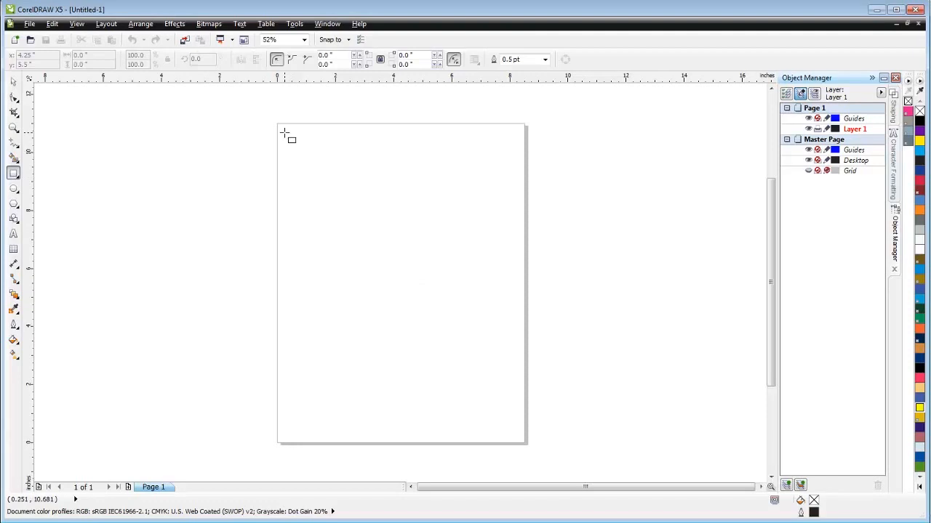
left_click_drag(278, 127, 554, 412)
double_click(72, 56)
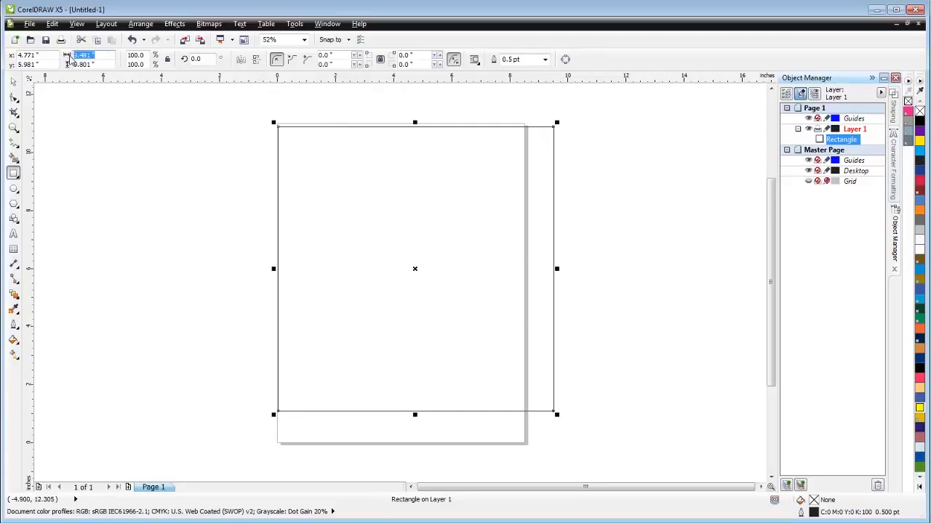
type("8")
key("Tab")
type("11")
key("Return")
Step: Centre the rectangle on the page and fill it with orange
key("p")
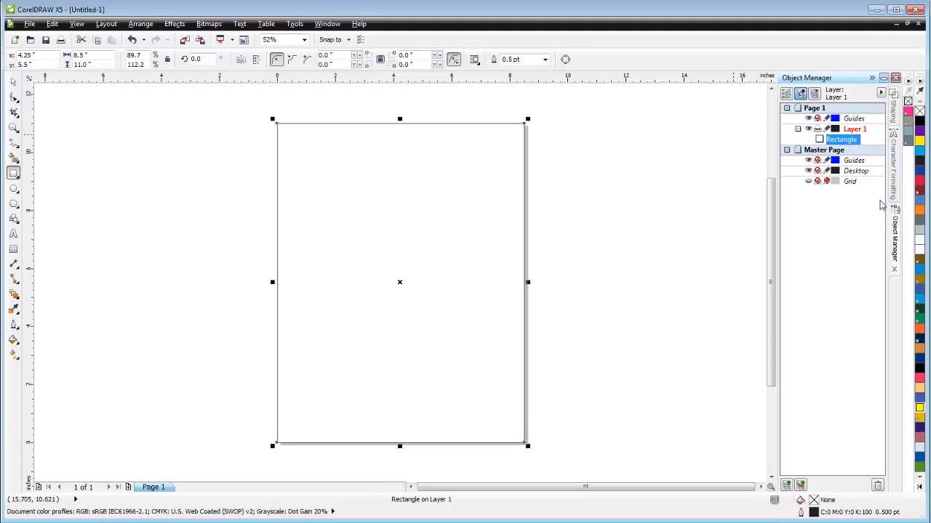
left_click(918, 211)
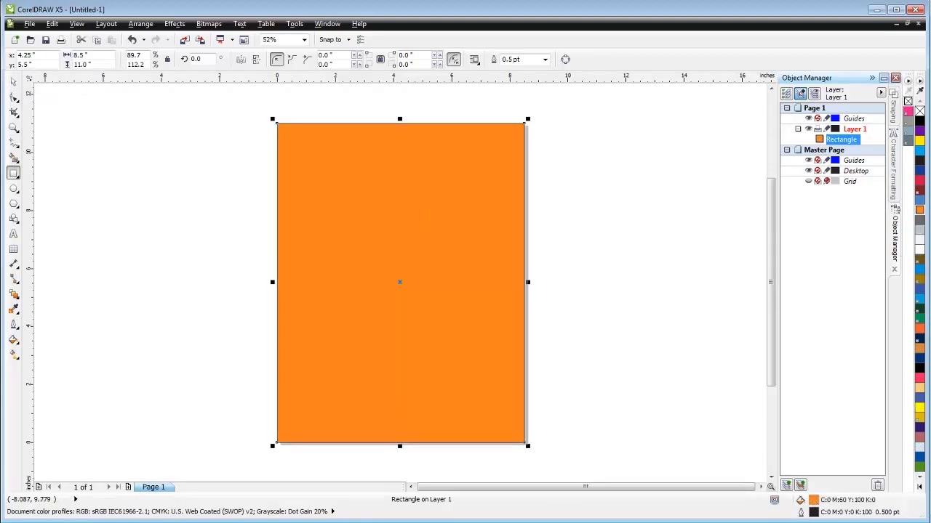
left_click(12, 83)
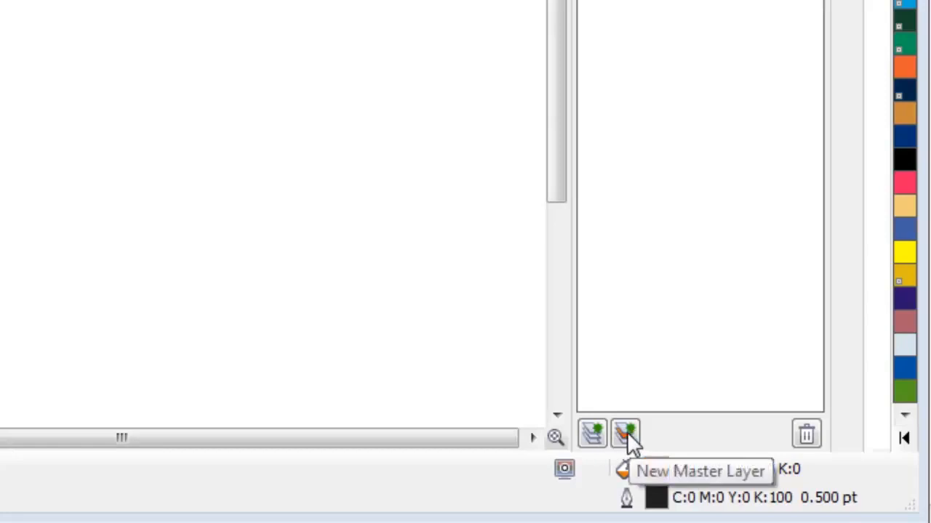
Step: Create a master layer named Logo and place the Express! Workshops logo artwork on it
left_click(627, 432)
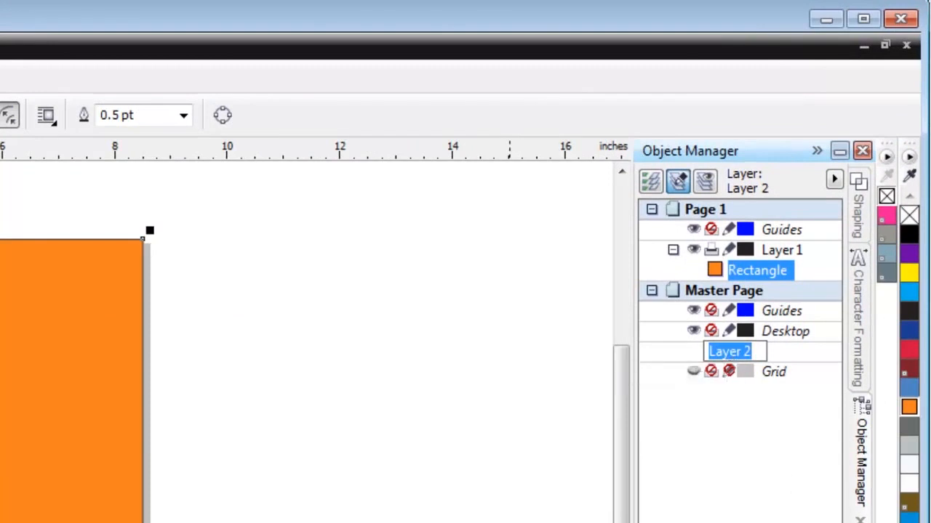
type("Logo")
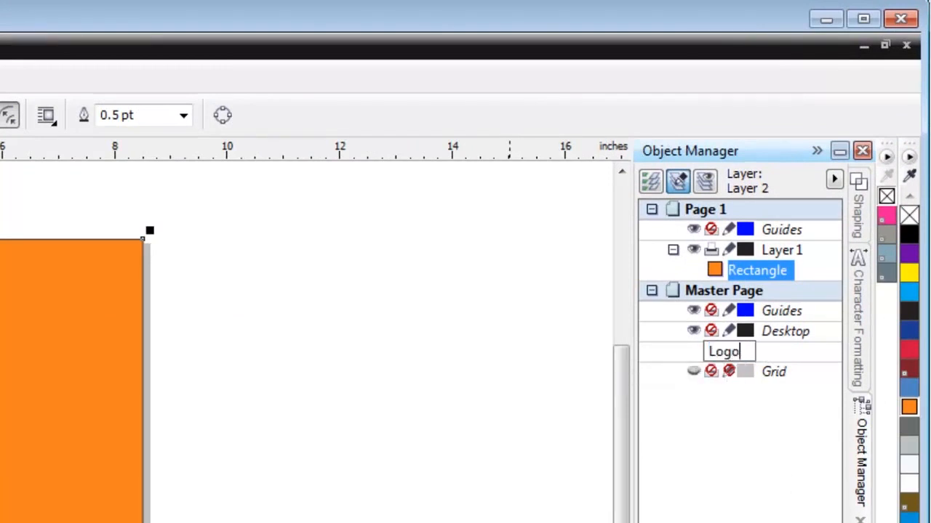
key("Return")
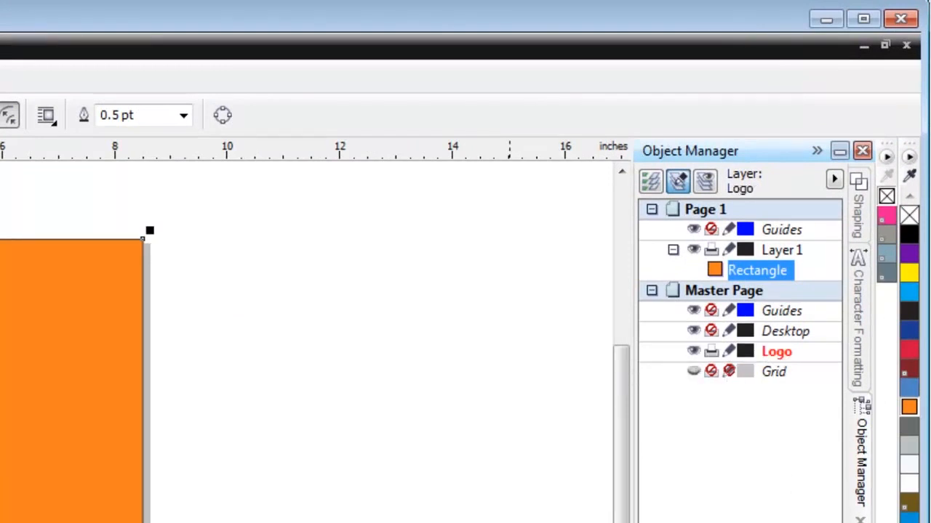
left_click(775, 356)
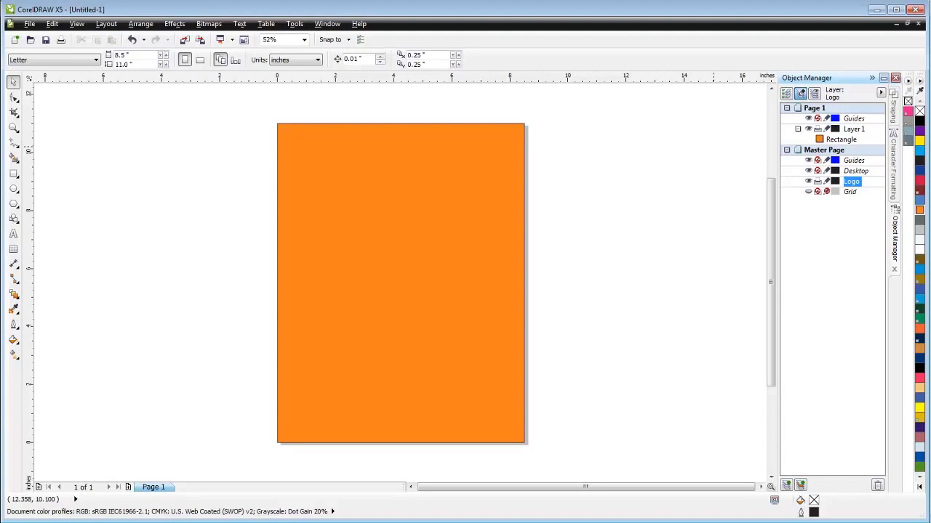
left_click_drag(930, 177, 424, 247)
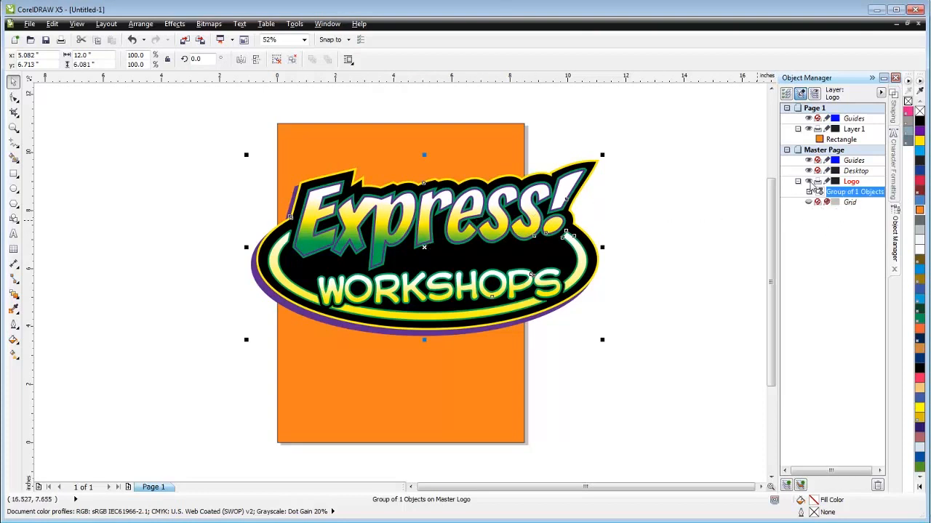
Step: Toggle the Logo layer's visibility off and on twice to check which artwork it controls
left_click(809, 181)
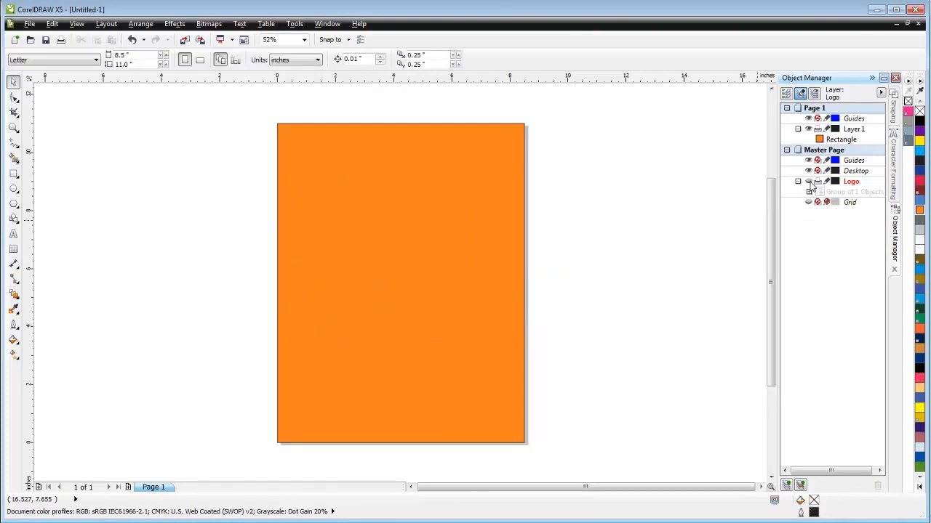
left_click(808, 182)
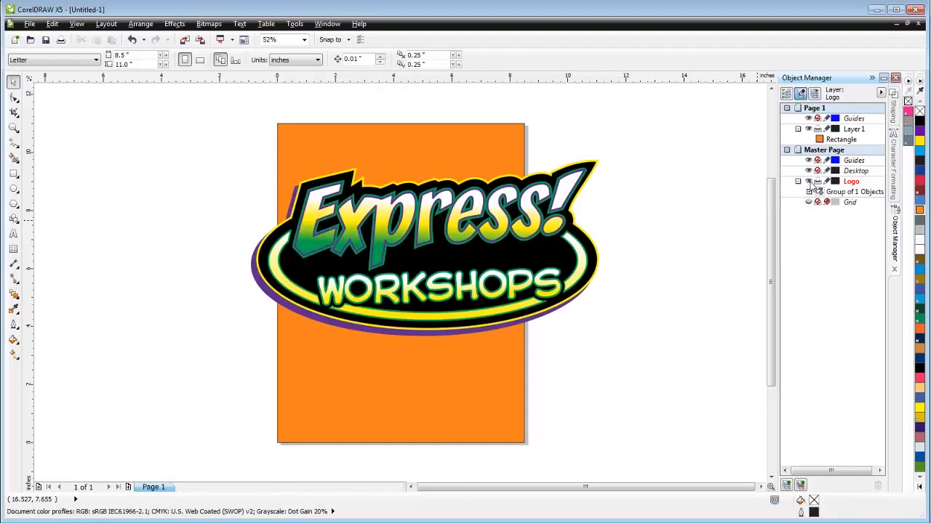
left_click(809, 182)
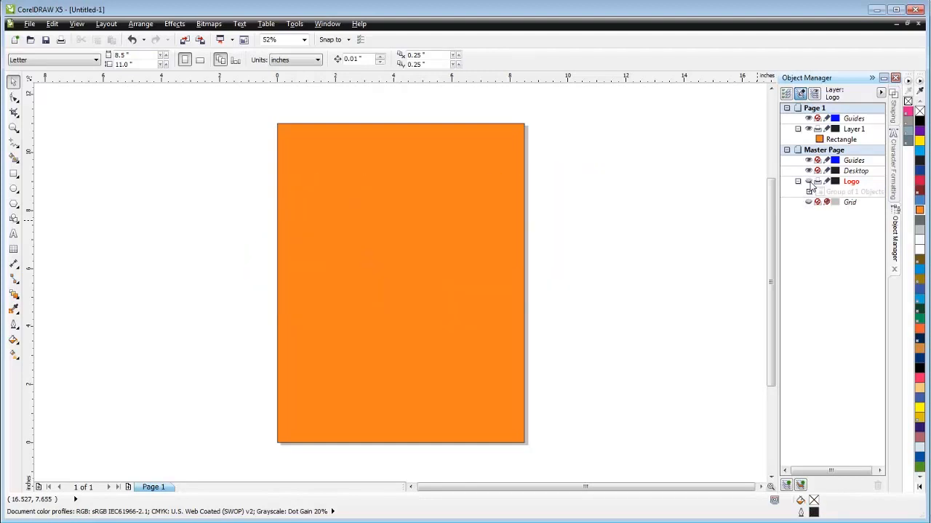
left_click(809, 182)
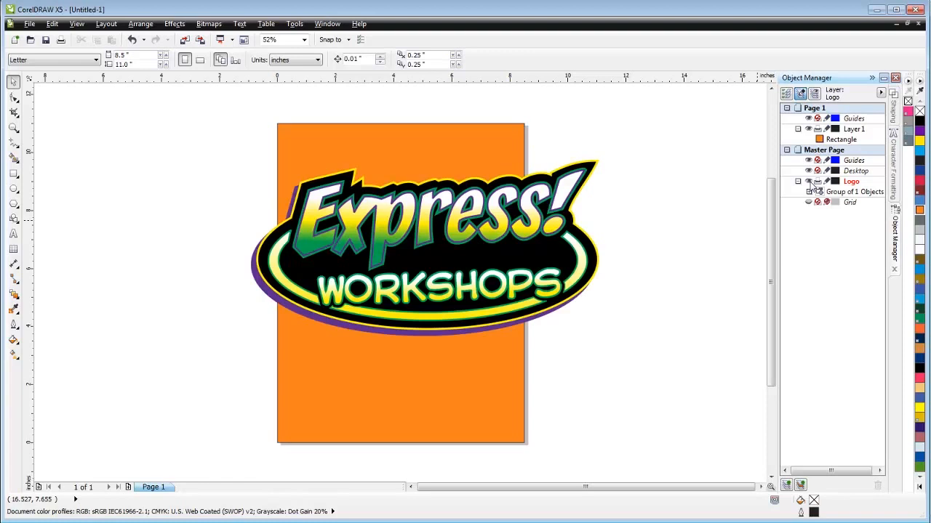
Step: Scale the logo proportionally to about 7.06 by 3.58 inches and position it in the upper part of the page
left_click(513, 205)
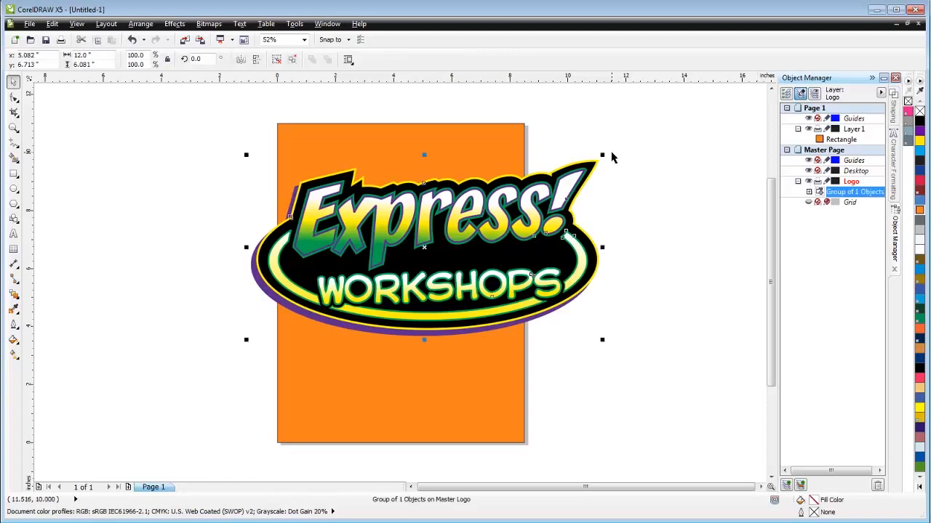
left_click_drag(603, 155, 530, 196)
left_click_drag(433, 252, 404, 197)
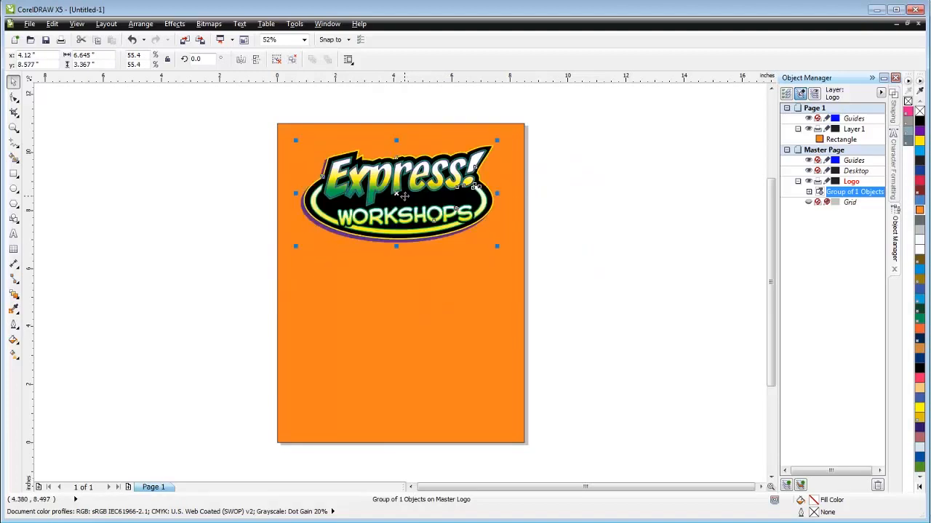
left_click_drag(497, 246, 502, 252)
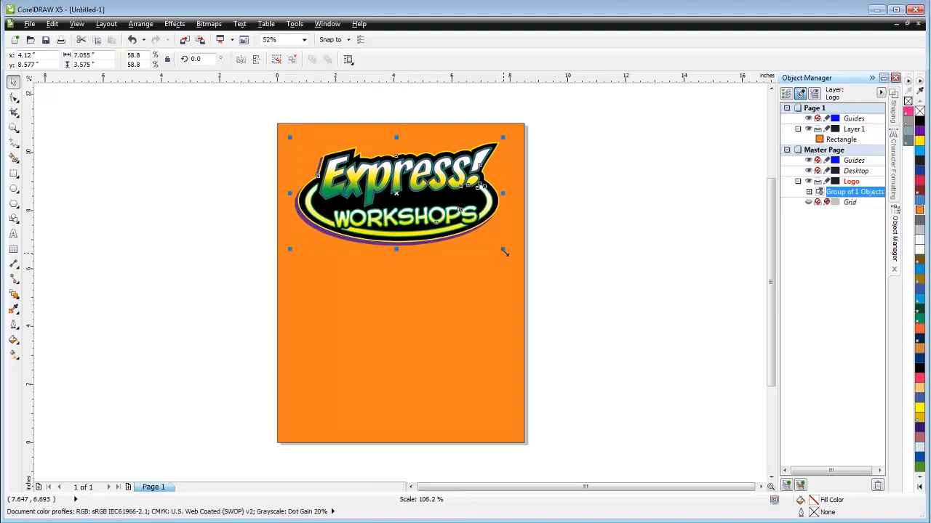
left_click(596, 230)
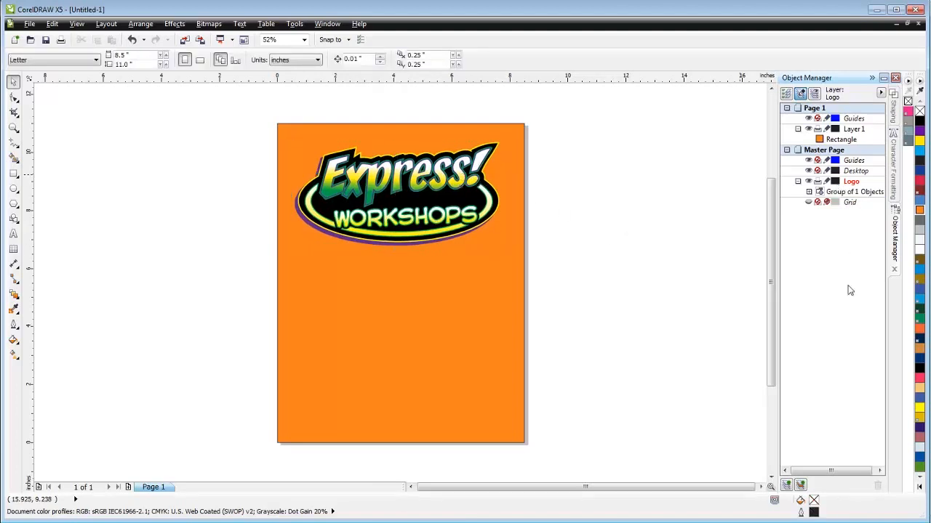
Step: Create a second master layer named Lettering
left_click(801, 486)
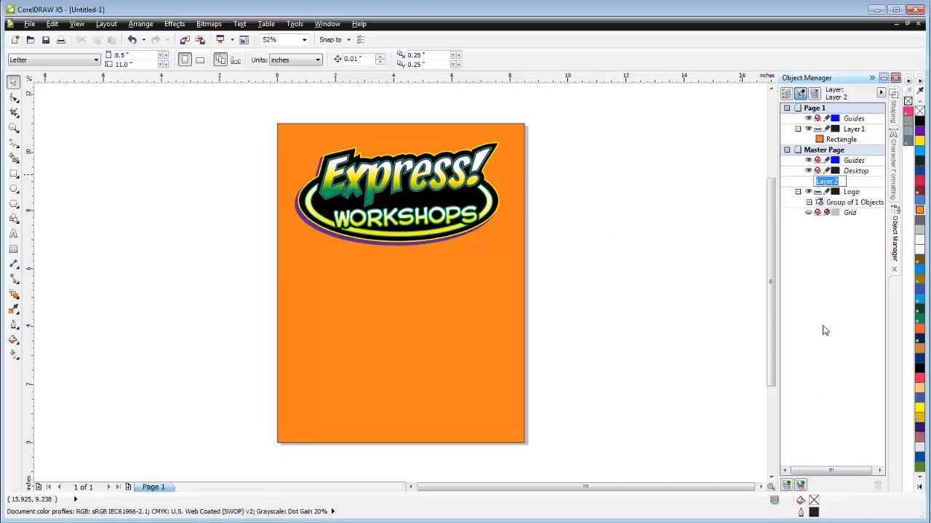
type("Lettering")
key("Return")
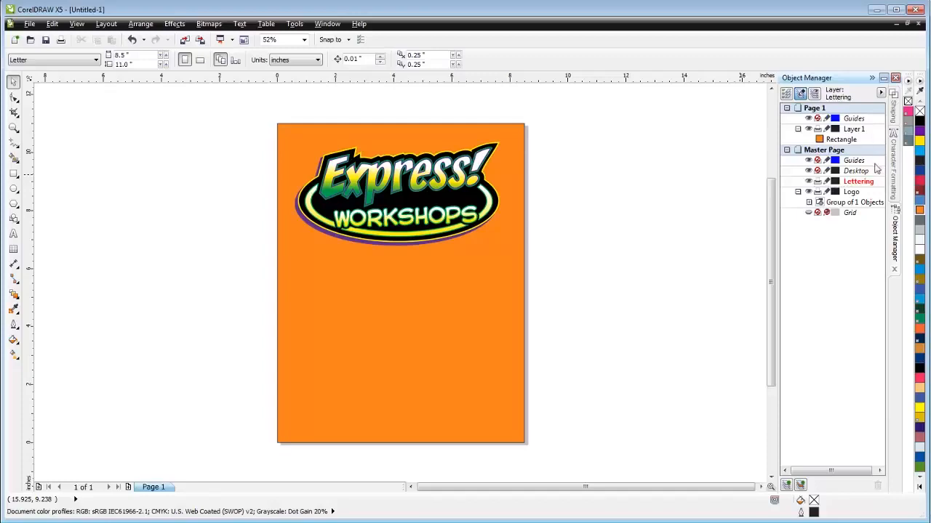
Step: Add the artistic text "Lettering 1" below the logo on the Lettering layer
left_click(858, 183)
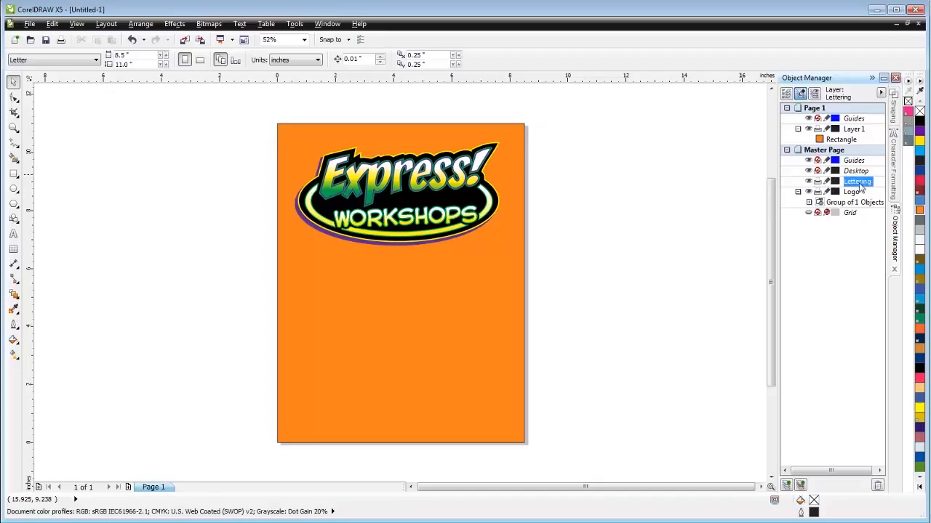
left_click(13, 234)
left_click(306, 291)
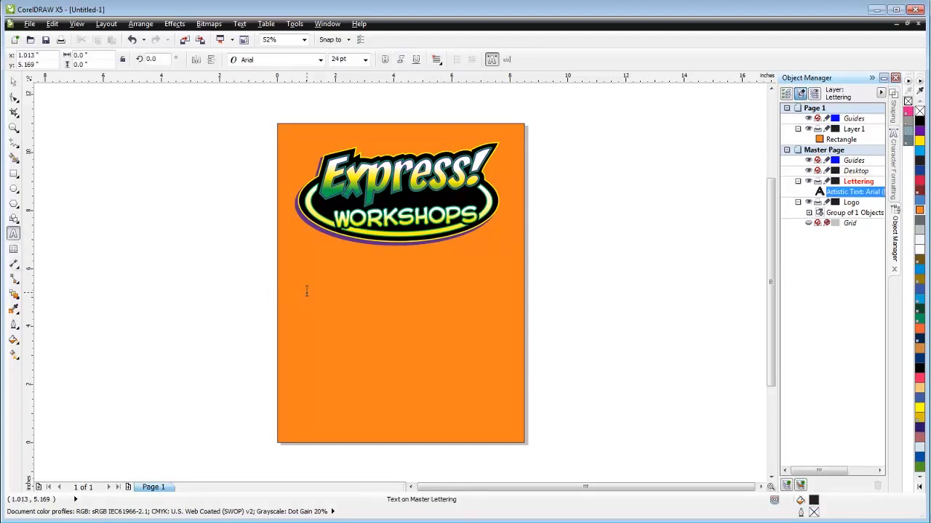
type("Lett")
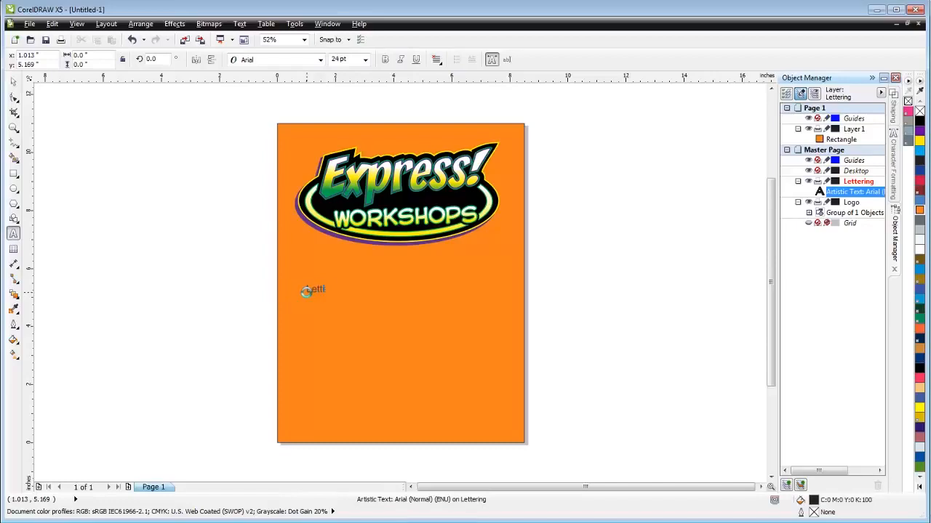
type("ering 1")
Step: Enlarge the "Lettering 1" text to about 98.5 pt and set its font to LHF American Sans
left_click(13, 81)
left_click_drag(356, 299, 490, 369)
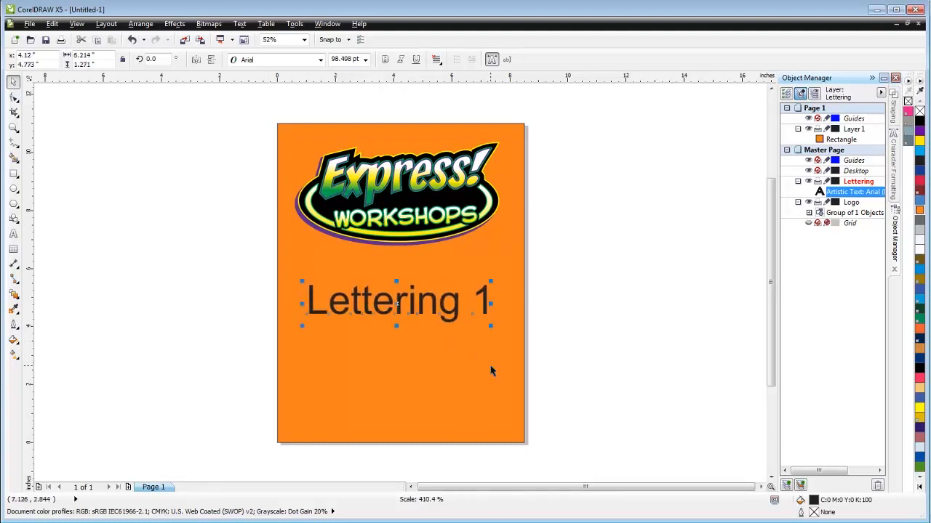
left_click(320, 59)
left_click(274, 85)
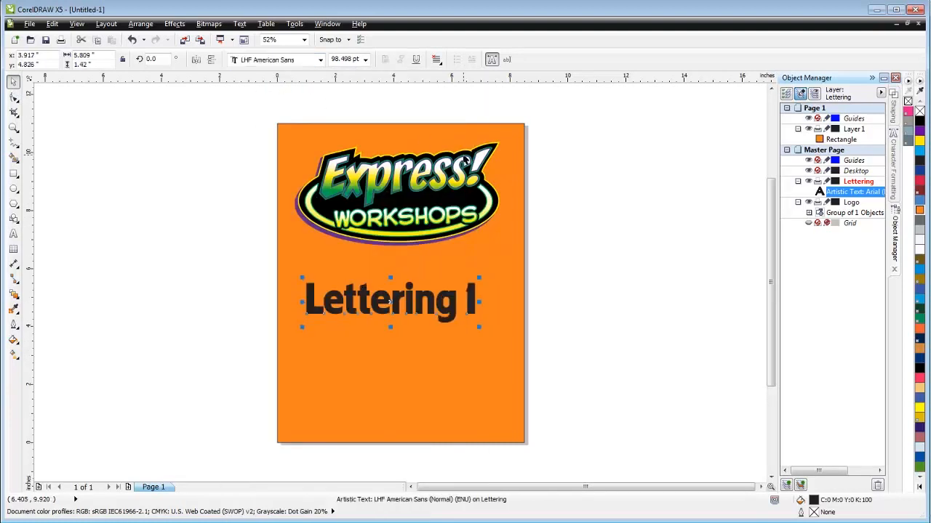
Step: Align the logo, the text and the orange rectangle on a common vertical centre line
left_click_drag(233, 85, 552, 453)
key("c")
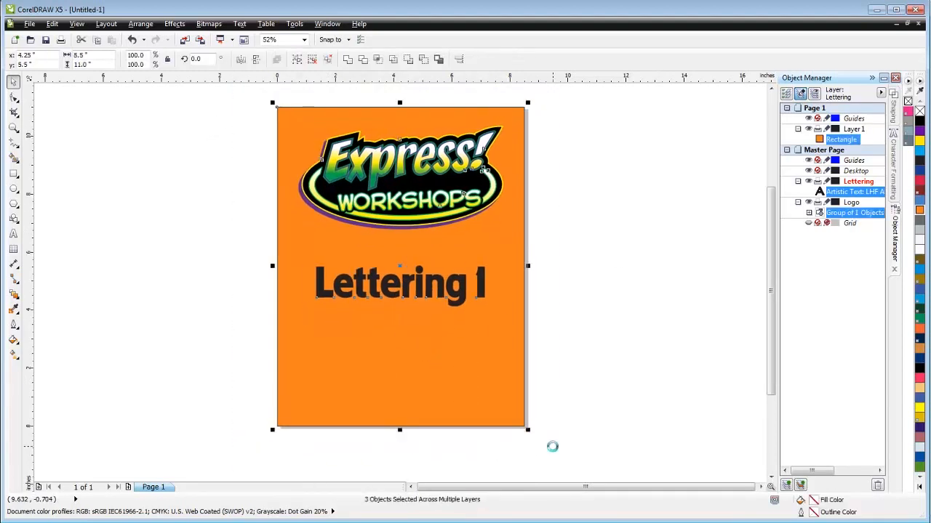
left_click(598, 297)
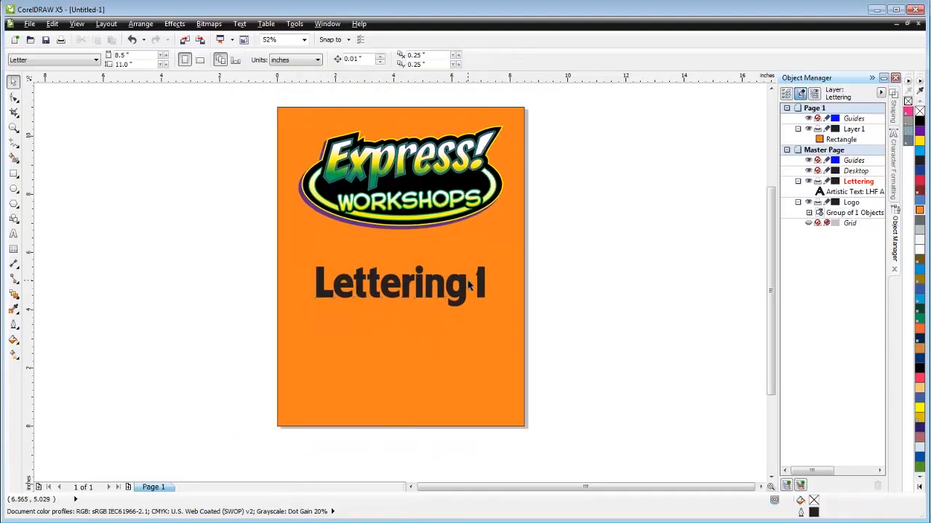
Step: Fill the "Lettering 1" text with purple
left_click(398, 283)
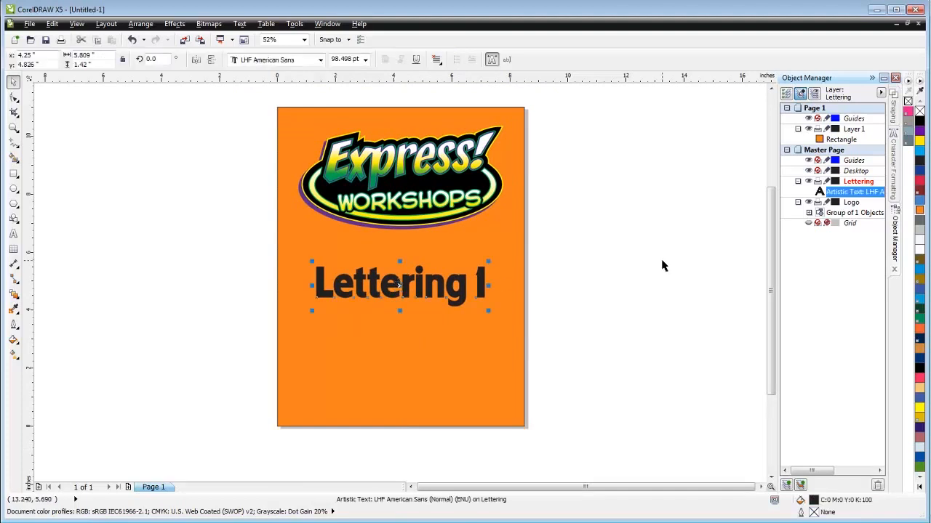
left_click(919, 132)
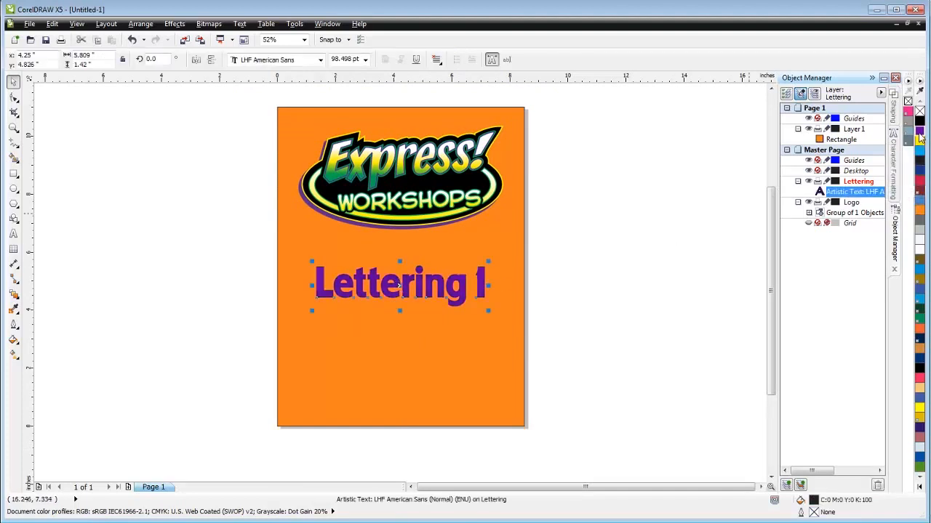
left_click(632, 301)
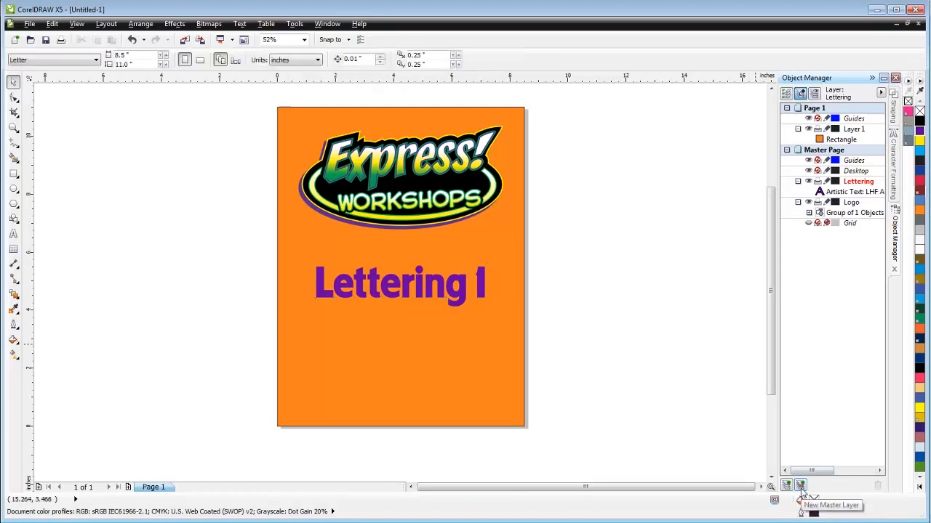
Step: Create another master layer named Lettering 2
left_click(801, 485)
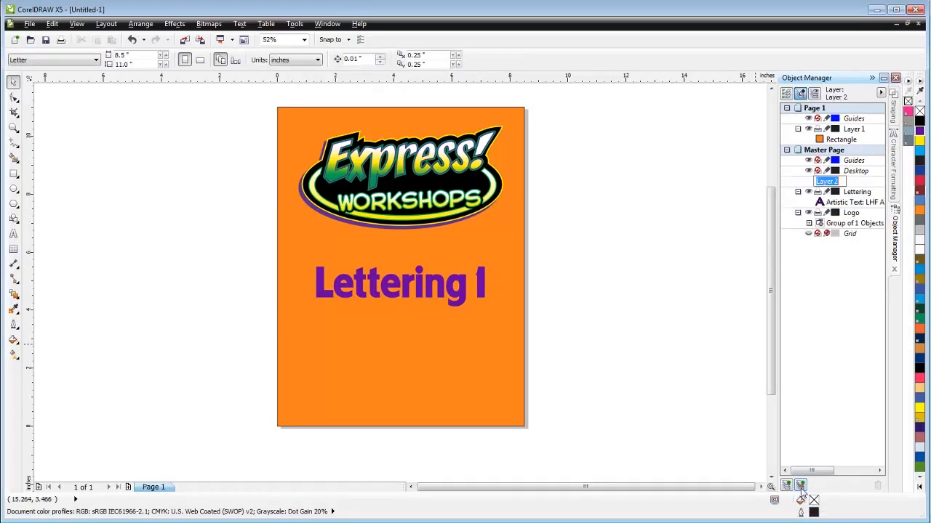
type("Lettering 2")
key("Return")
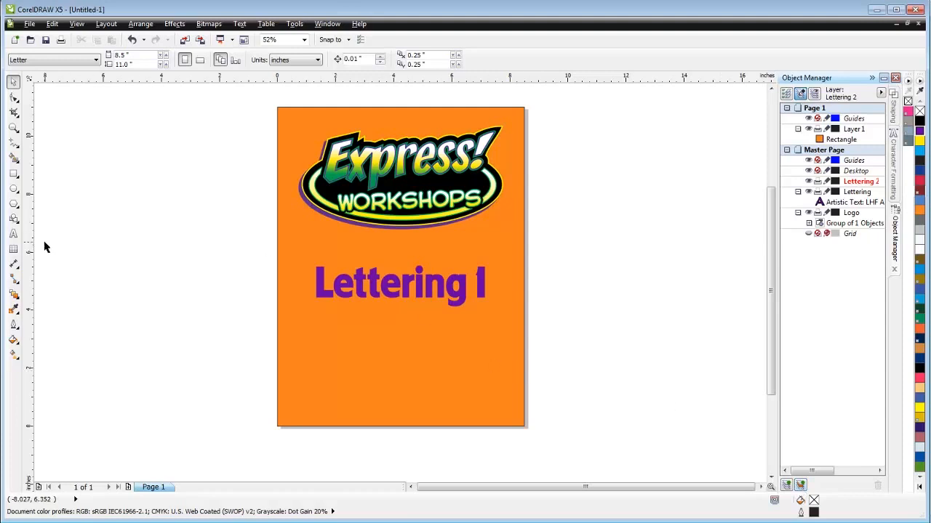
Step: Add the artistic text "Lettering 2" beneath the "Lettering 1" text on the Lettering 2 master layer
left_click(12, 235)
left_click(318, 357)
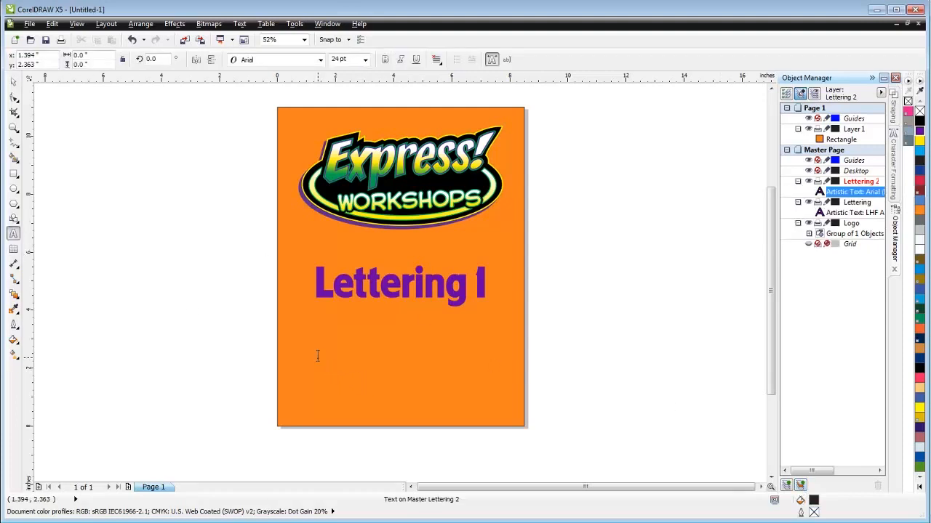
type("Letteri")
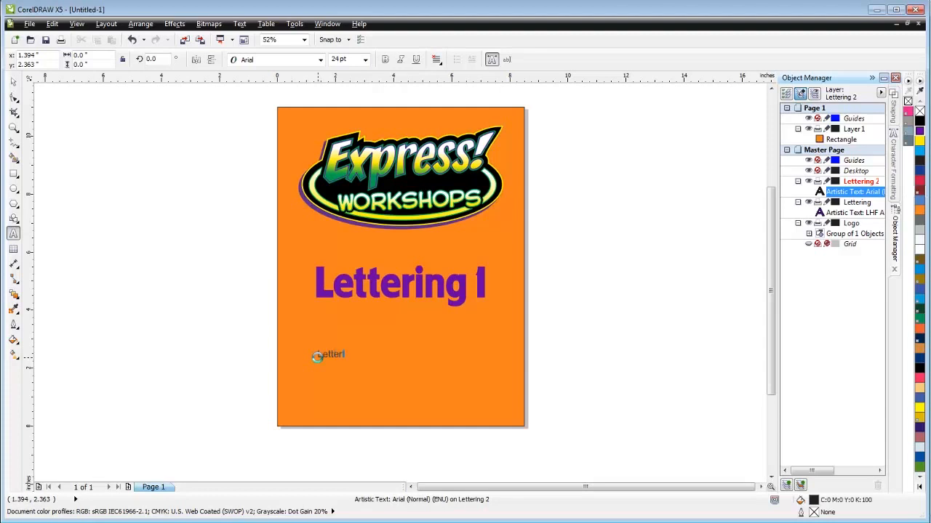
type("ng 2")
key("Escape")
left_click(14, 82)
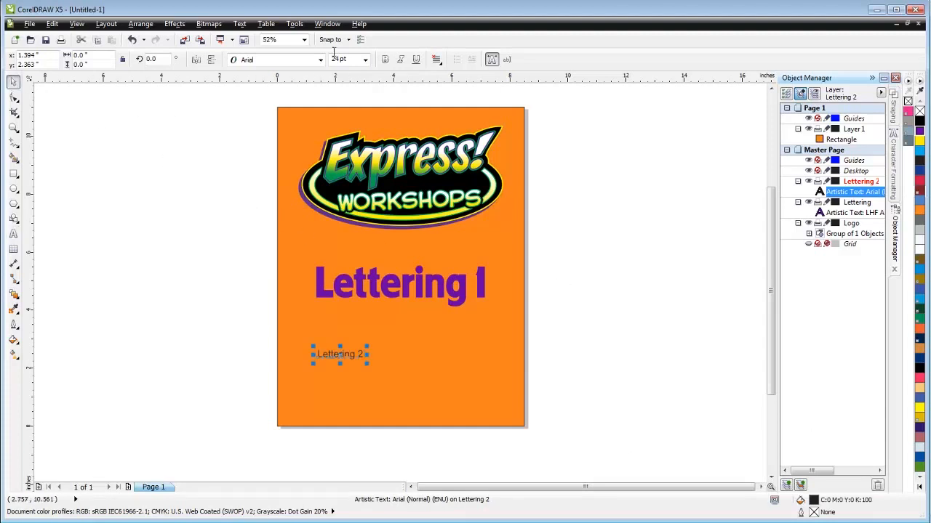
Step: Copy the font, size and purple fill of "Lettering 1" onto the "Lettering 2" text and refresh the window
left_click(349, 295)
left_click_drag(349, 295, 343, 356)
left_click(372, 448)
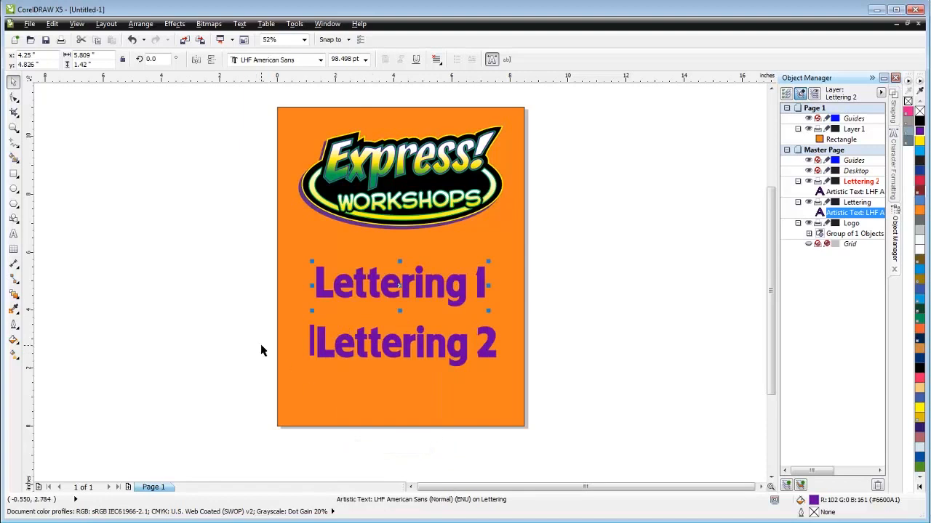
left_click(242, 328)
left_click(327, 23)
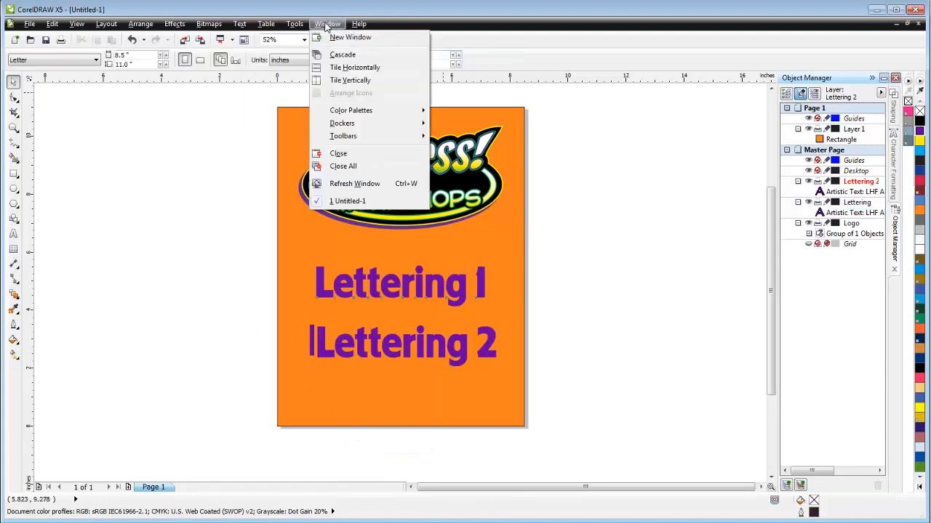
left_click(354, 184)
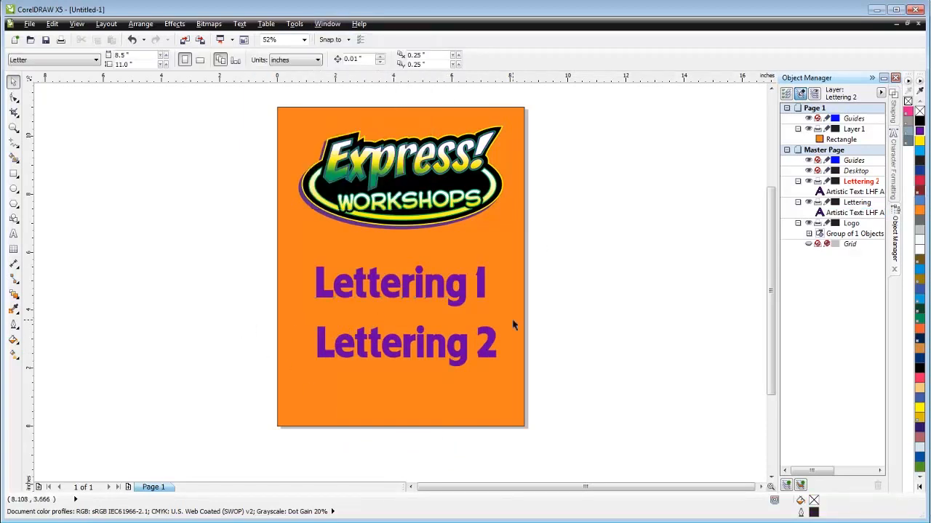
Step: Fill the "Lettering 2" text with yellow and deselect it
left_click(833, 193)
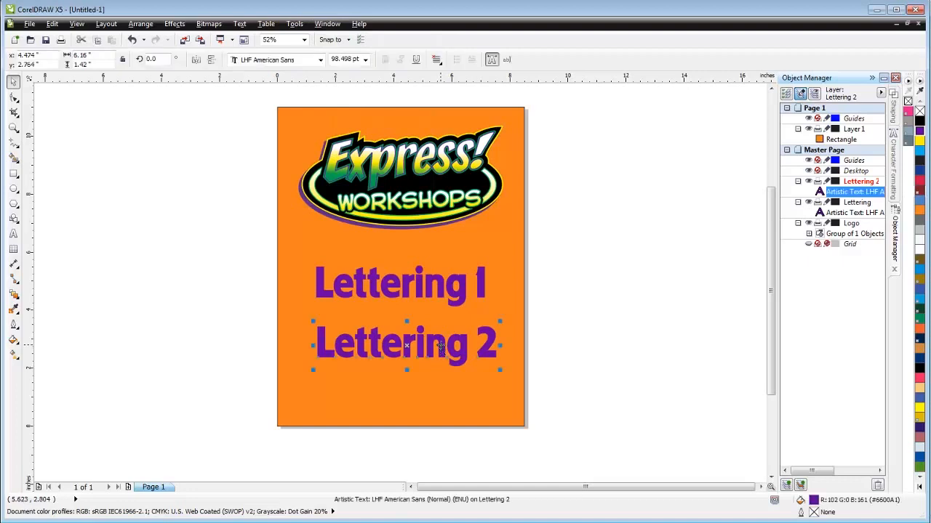
left_click(920, 409)
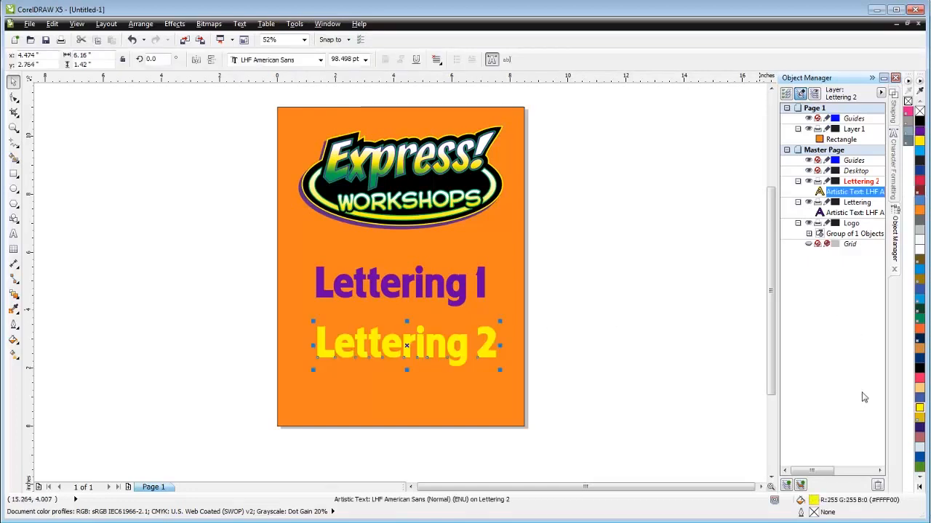
left_click(603, 274)
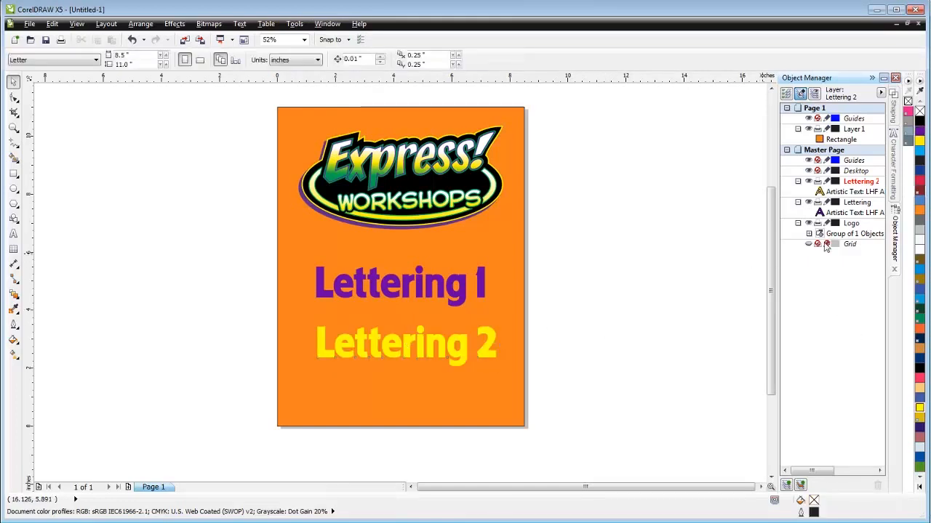
Step: Collapse the Logo, Lettering and Lettering 2 master layers
left_click(798, 223)
left_click(798, 202)
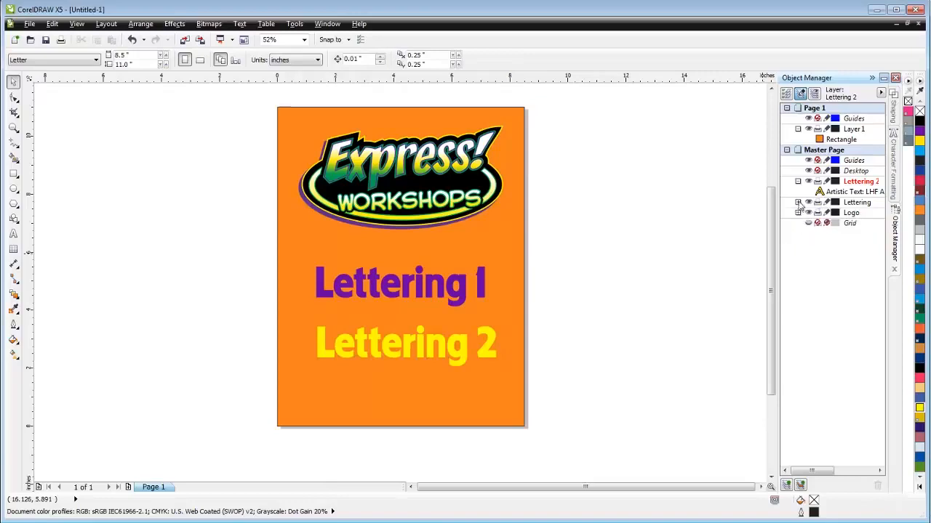
left_click(798, 181)
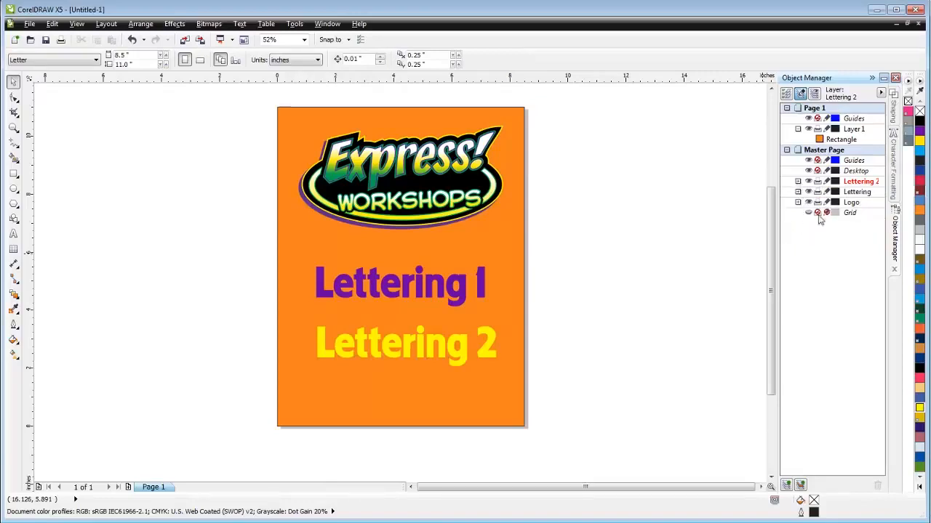
Step: Check the Logo, Lettering and Lettering 2 layers by hiding and showing each one, and hide the master Guides layer
left_click(808, 203)
left_click(808, 203)
left_click(807, 192)
left_click(807, 192)
left_click(808, 182)
left_click(808, 182)
left_click(808, 160)
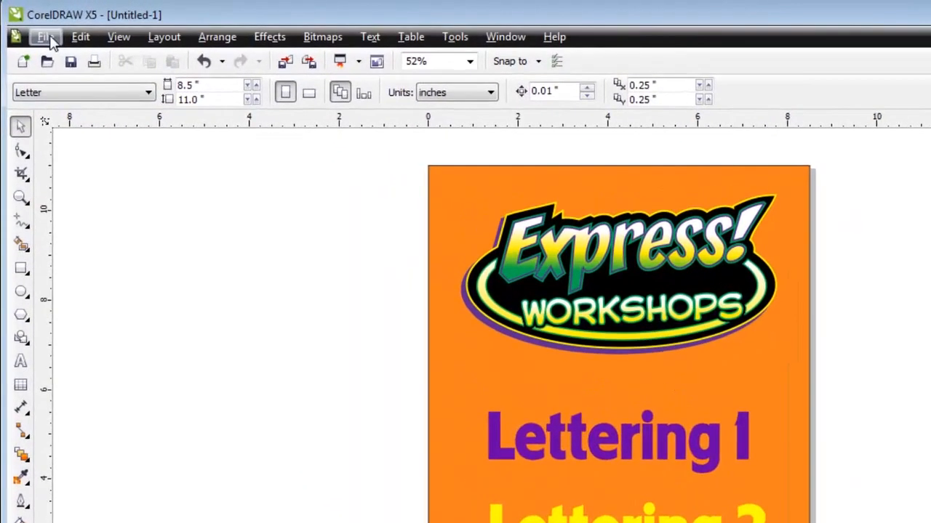
Step: Set up an export of the layout as an Adobe Photoshop PSD file named Test in the Coreldraw to Photoshop folder
left_click(38, 30)
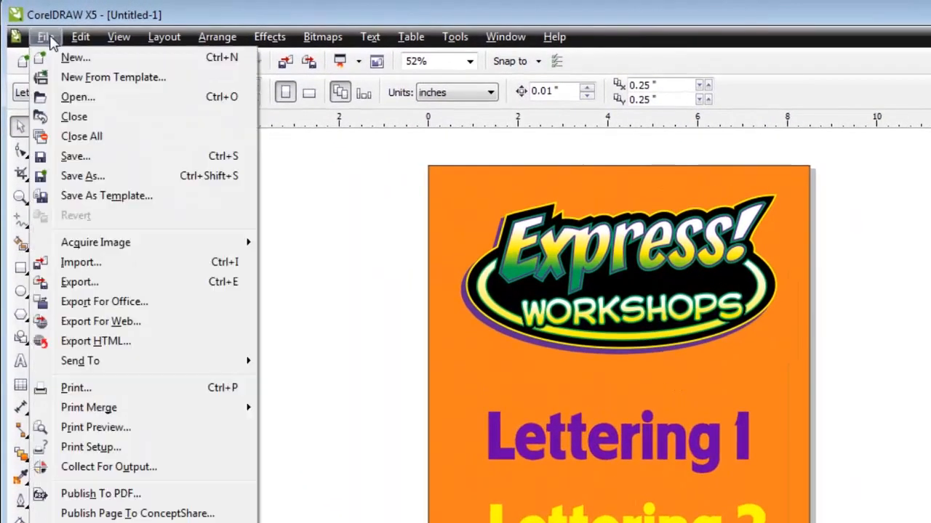
left_click(79, 282)
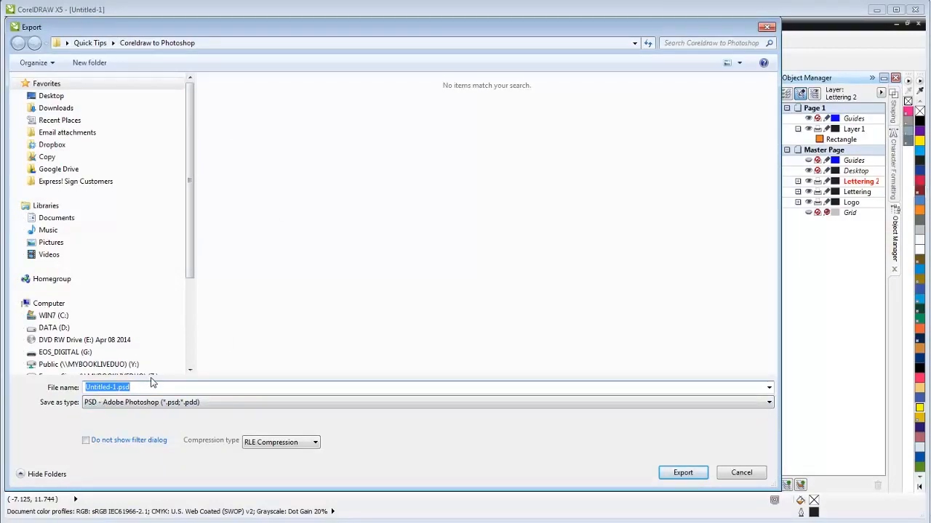
type("Tets")
key("BackSpace")
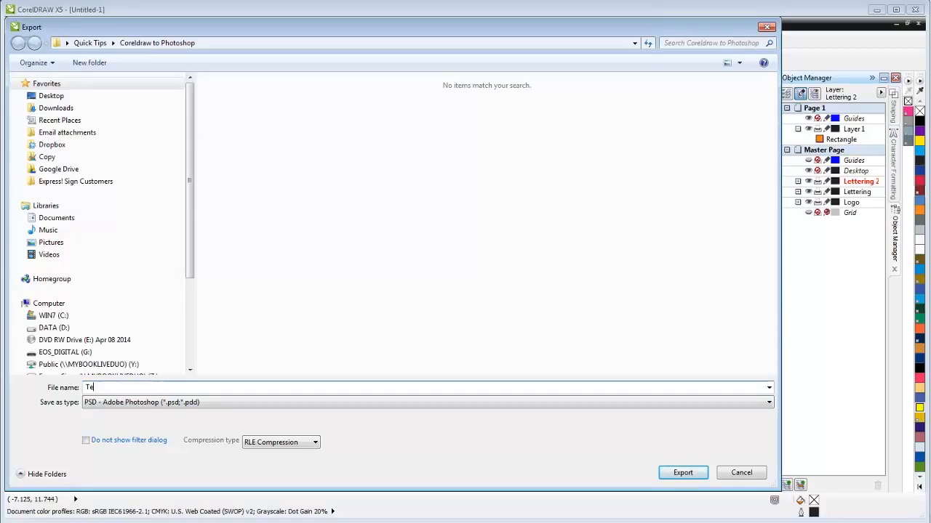
type("st")
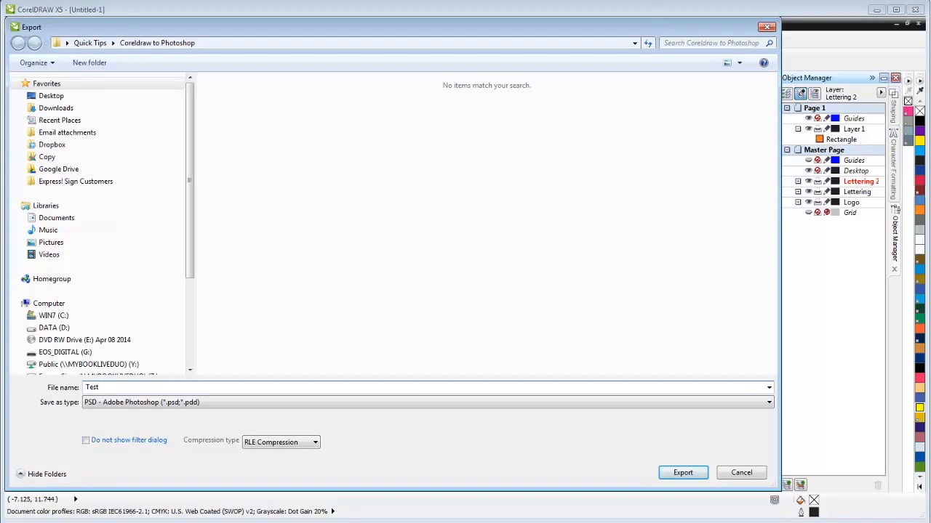
left_click(99, 403)
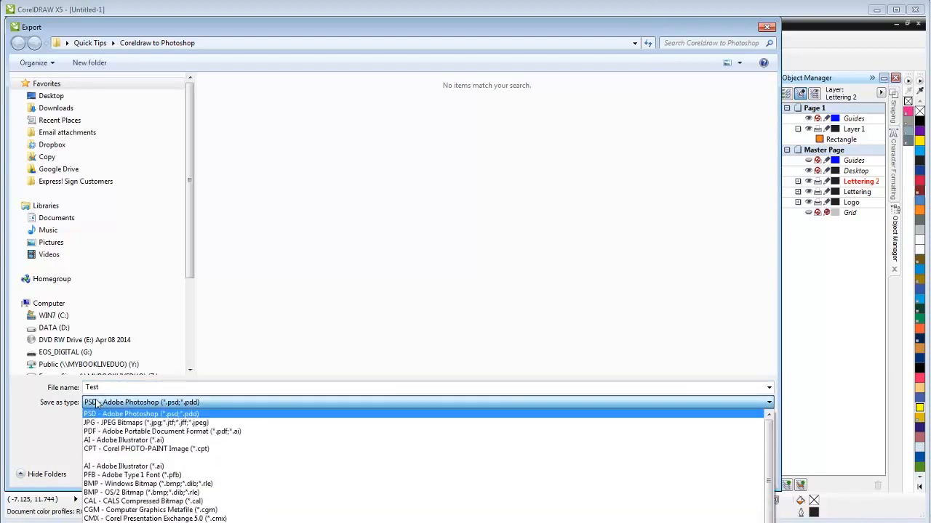
left_click(106, 415)
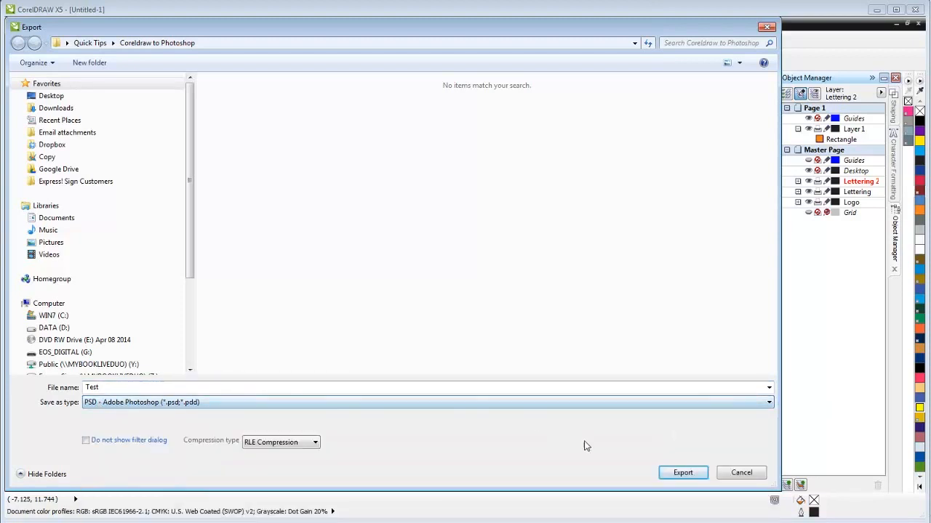
Step: Run the PSD export with Maintain layers enabled in the bitmap conversion settings
left_click(682, 473)
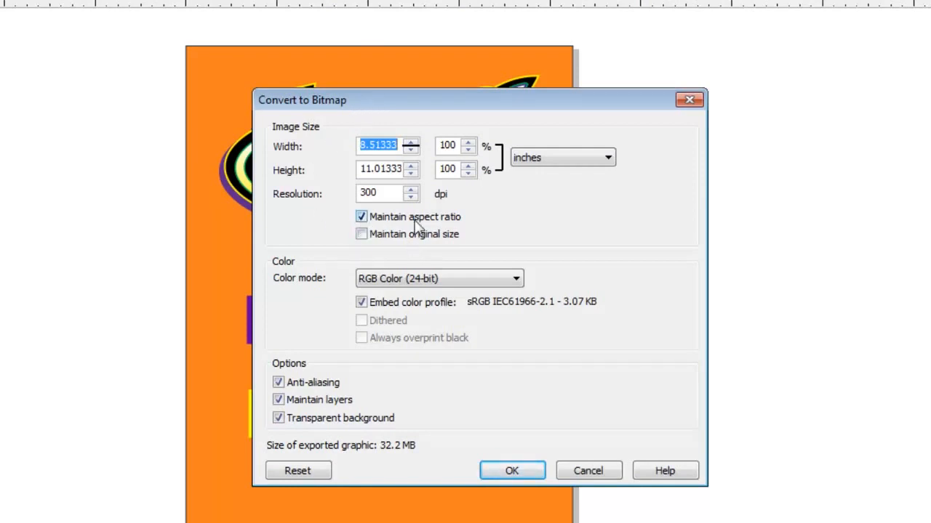
left_click(281, 406)
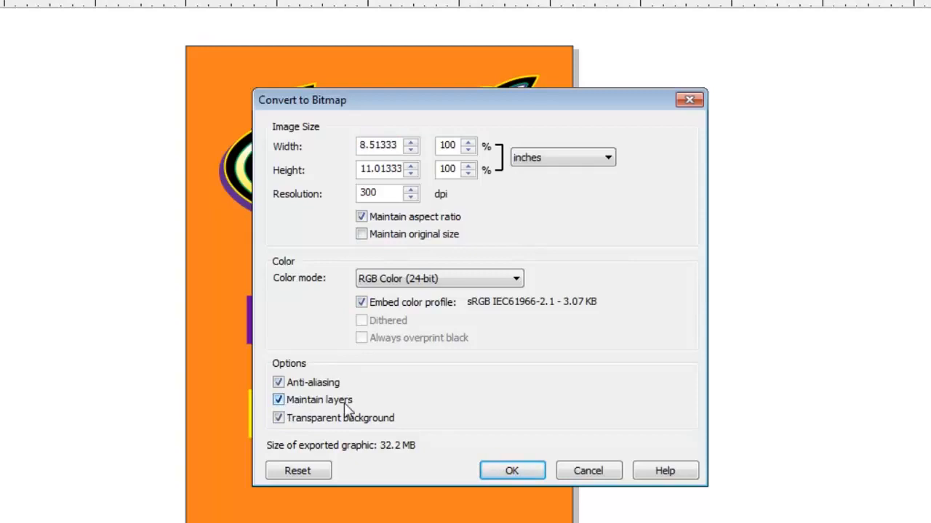
left_click(515, 472)
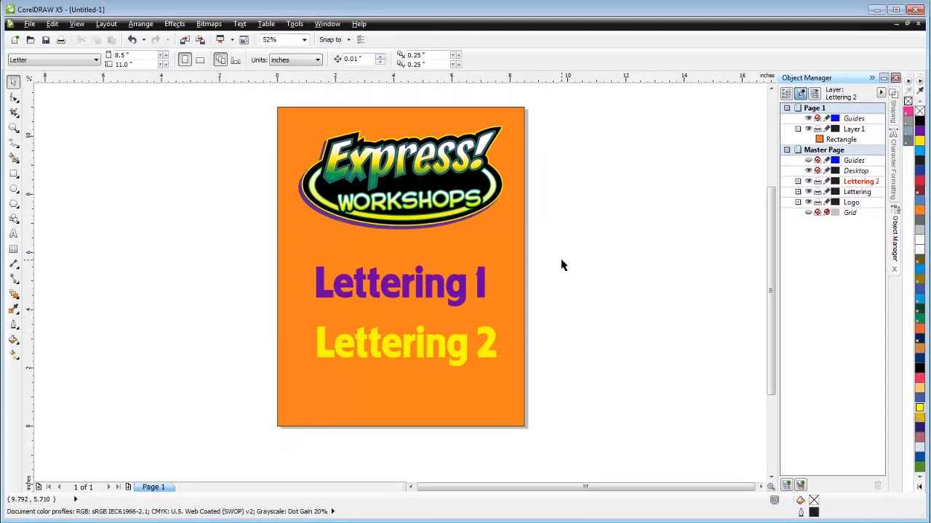
Step: Switch to Photoshop and open Test.psd from the Coreldraw to Photoshop folder inside Quick Tips on the desktop
left_click(880, 12)
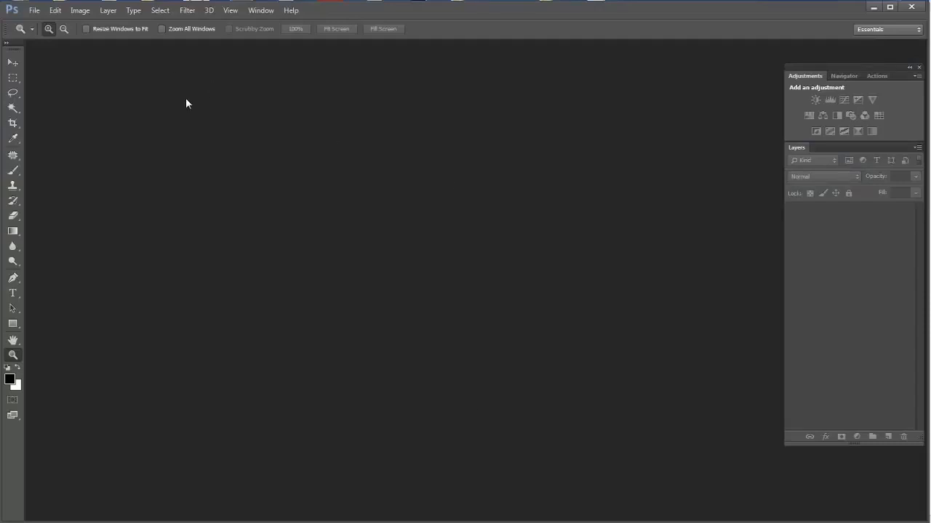
left_click(34, 11)
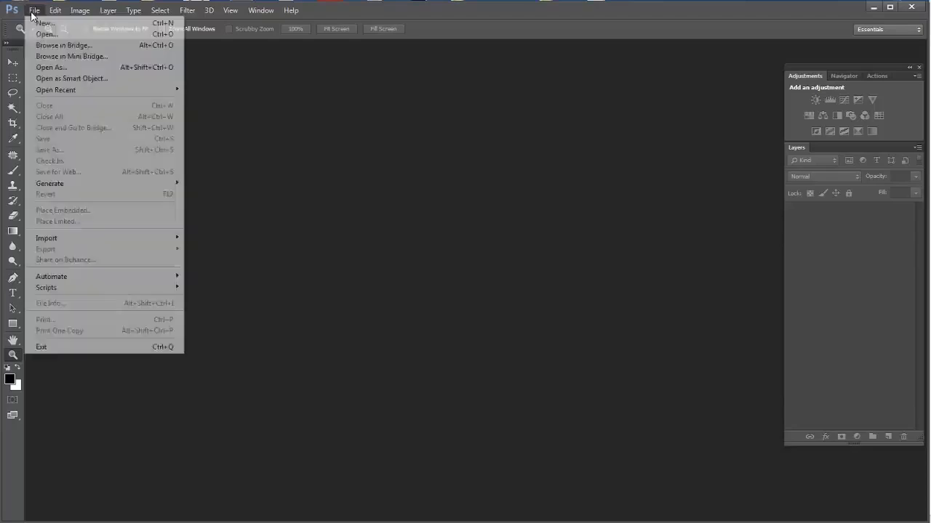
key("ctrl+o")
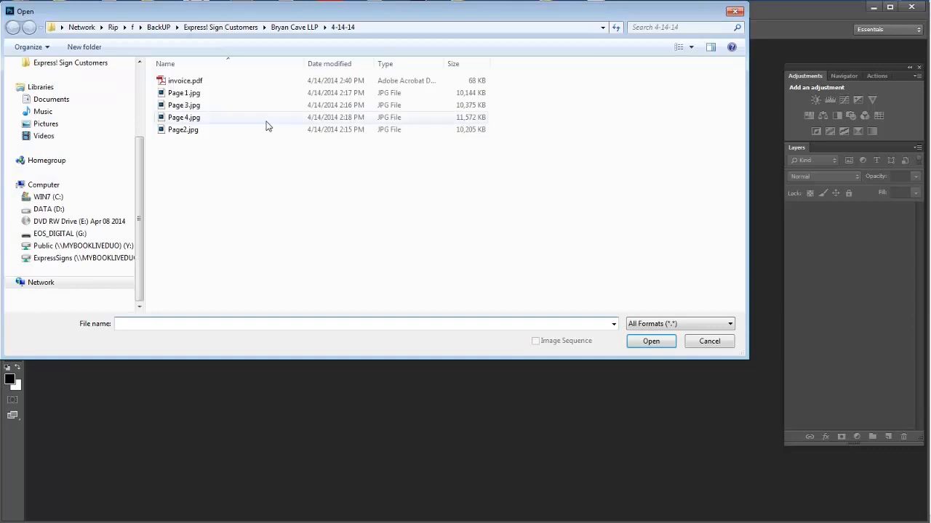
left_click(217, 27)
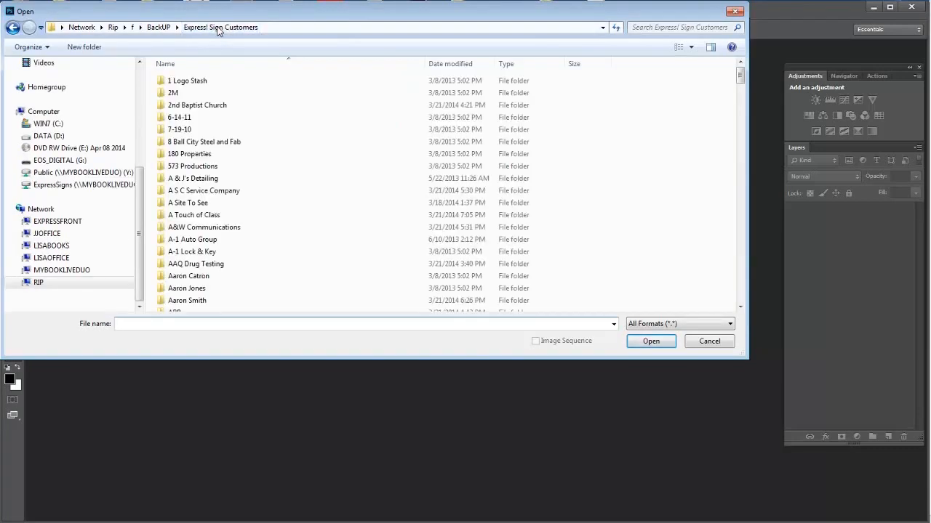
scroll(136, 186, "up", 5)
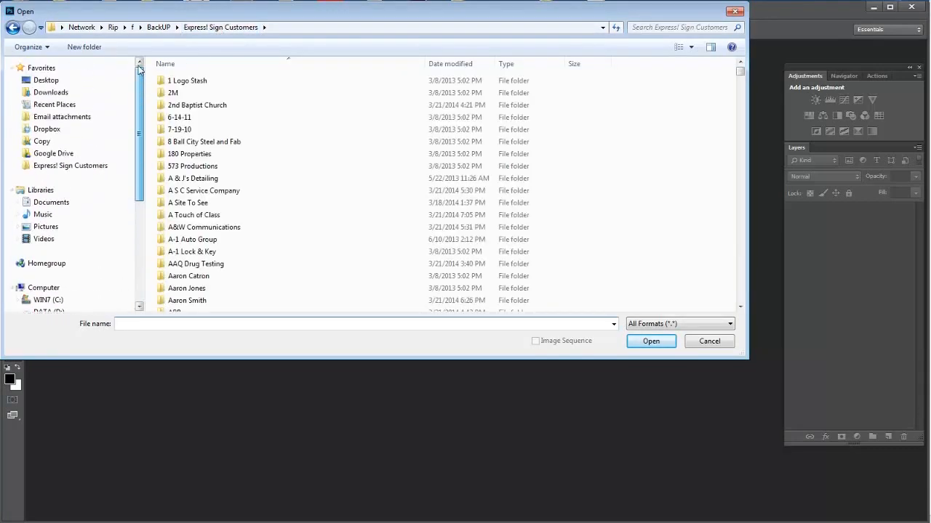
left_click(46, 80)
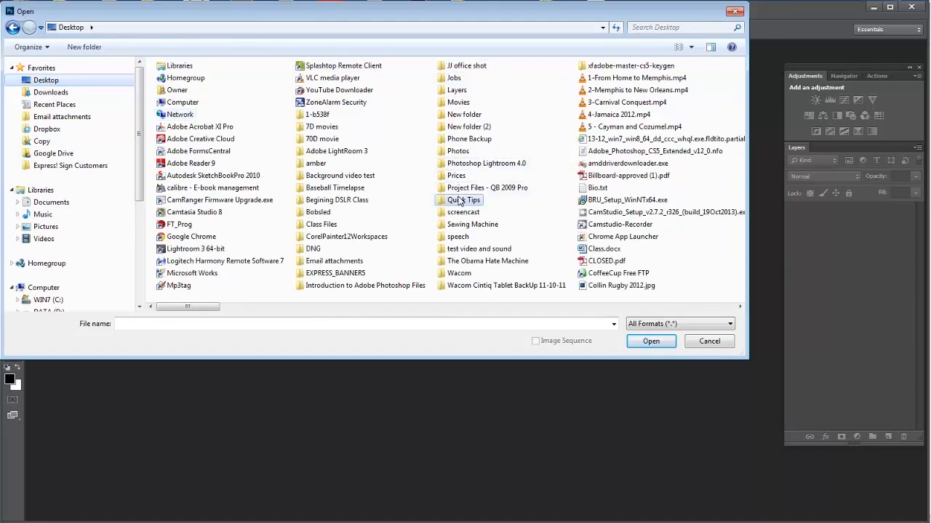
double_click(462, 200)
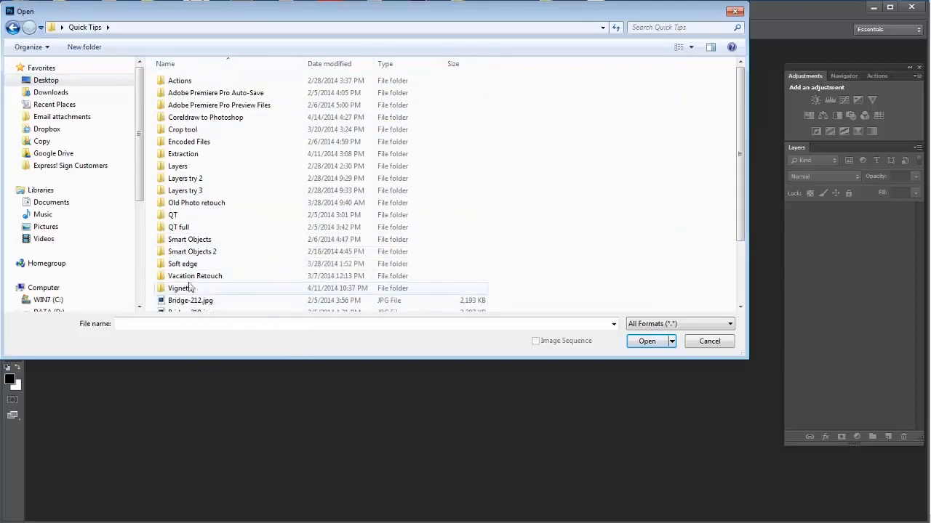
left_click(192, 122)
double_click(192, 121)
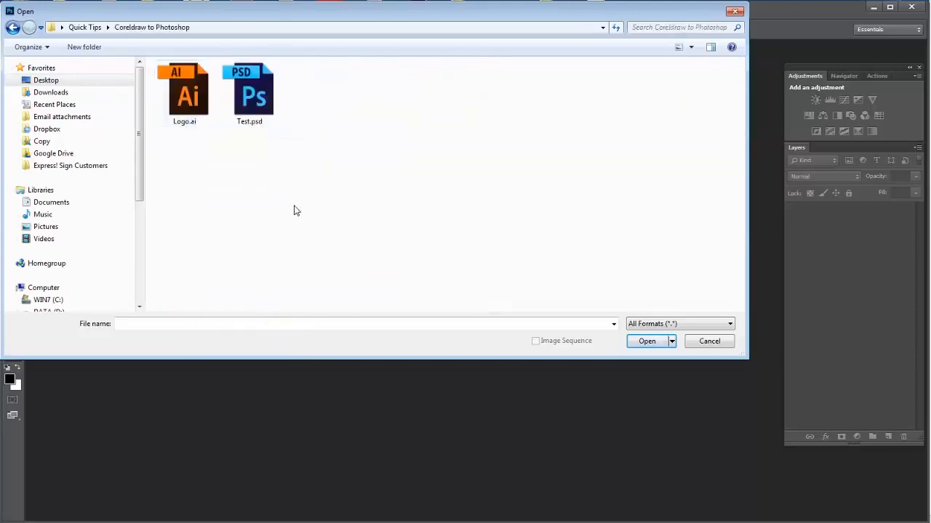
double_click(252, 110)
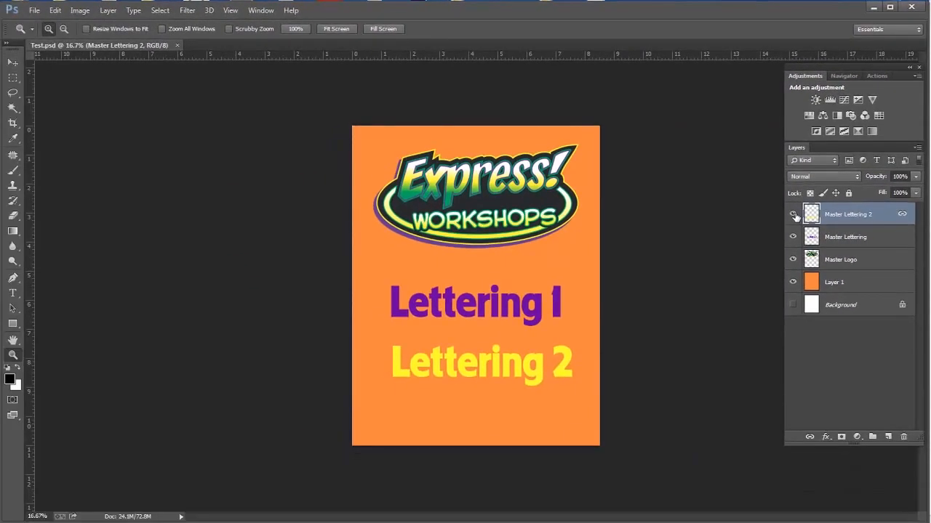
Step: Check the imported Master Lettering 2, Master Lettering and Master Logo layers by hiding and showing each one
left_click(793, 213)
left_click(792, 214)
left_click(792, 237)
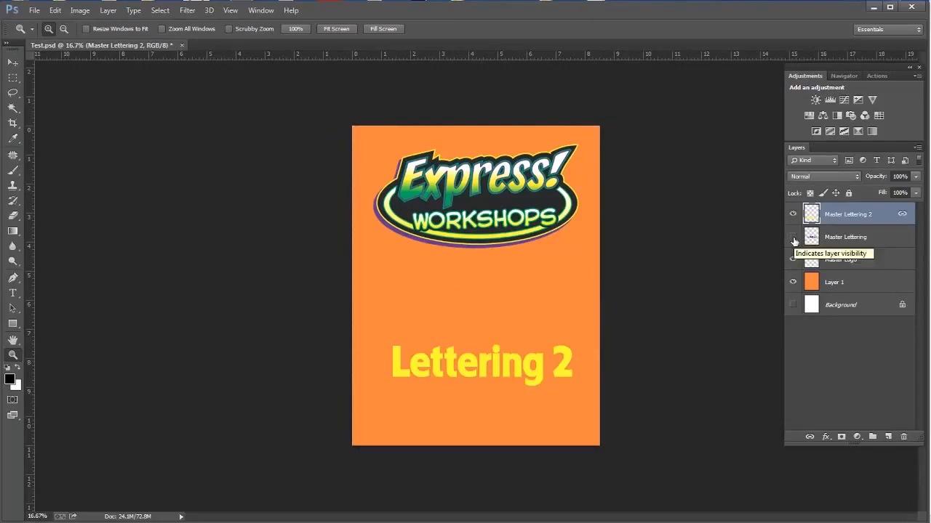
left_click(793, 237)
left_click(792, 259)
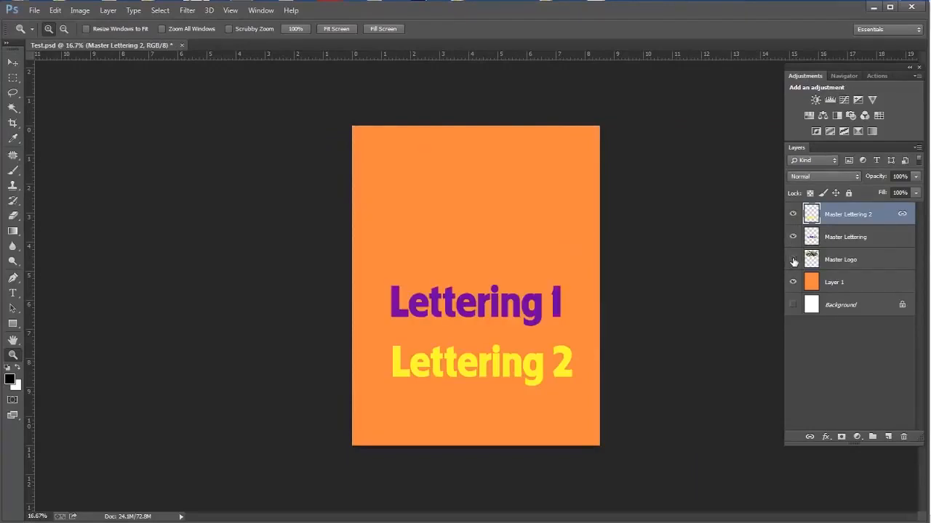
left_click(793, 259)
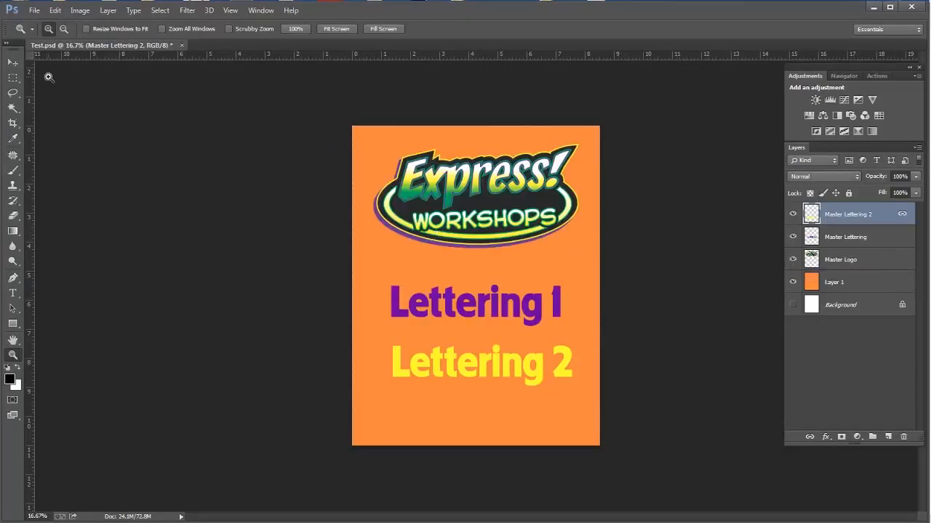
Step: Apply a Drop Shadow with a larger size, 50° angle, 81 px distance and 14% spread to the Master Logo layer
left_click(12, 63)
left_click(523, 195)
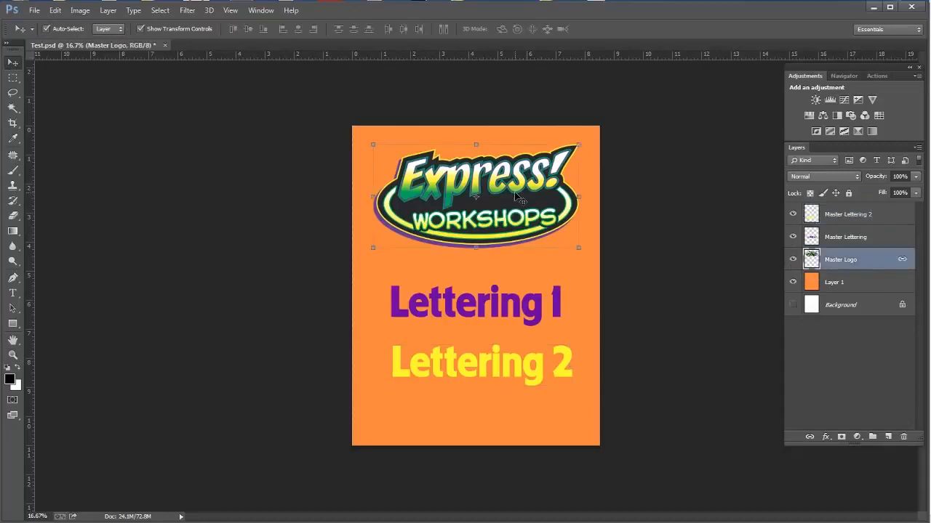
left_click(825, 437)
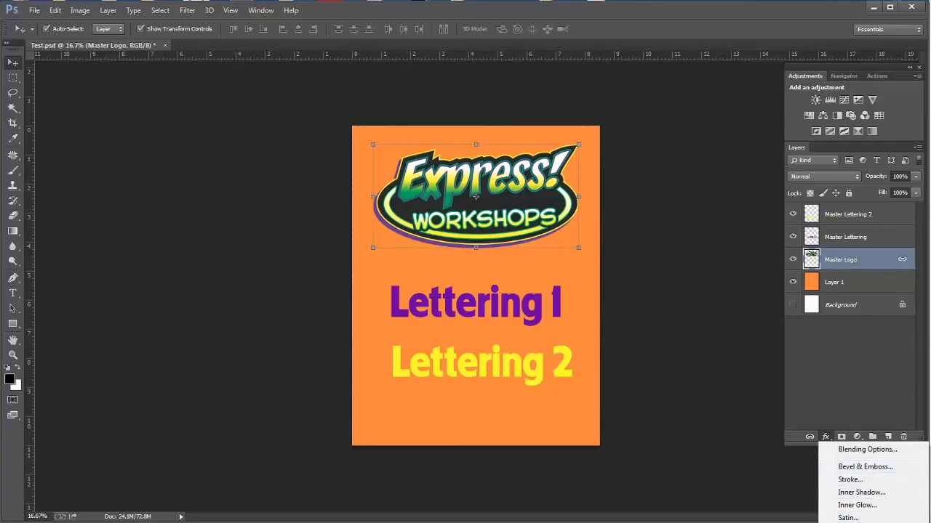
left_click(858, 521)
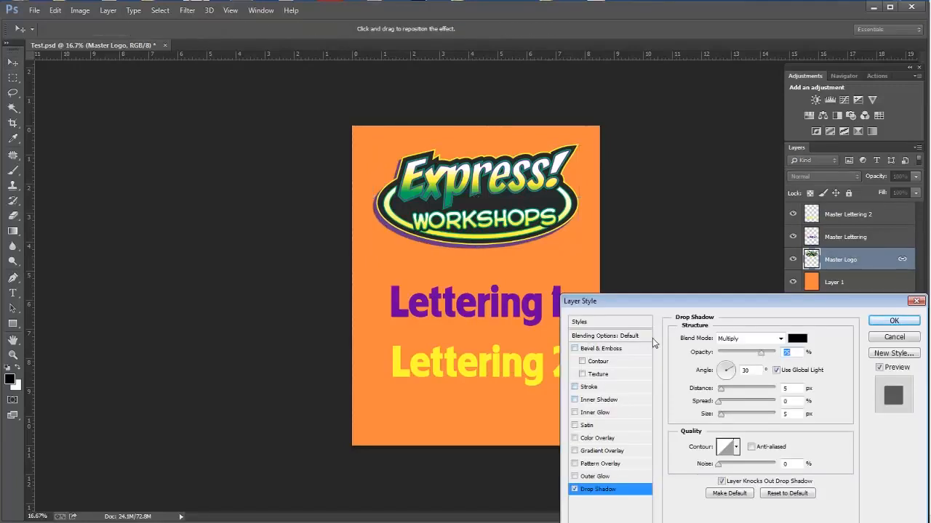
left_click_drag(724, 296, 723, 166)
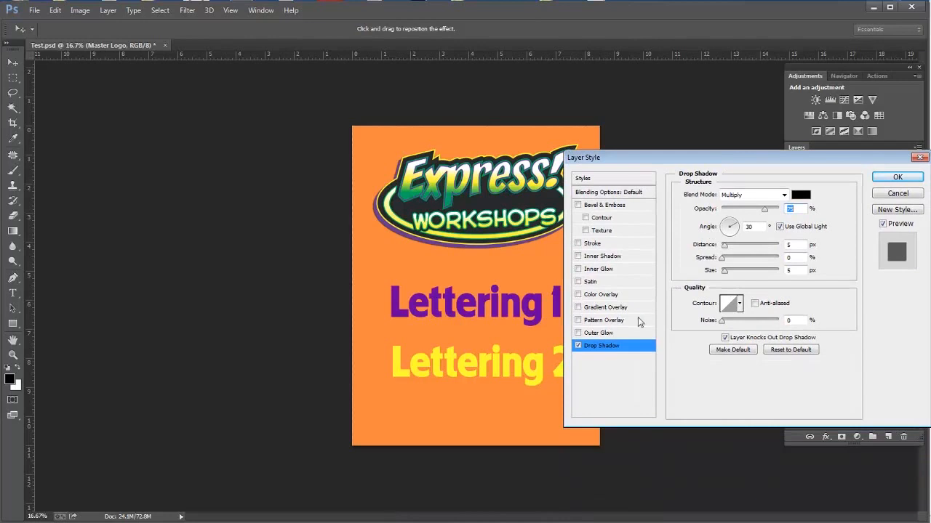
left_click_drag(437, 243, 430, 248)
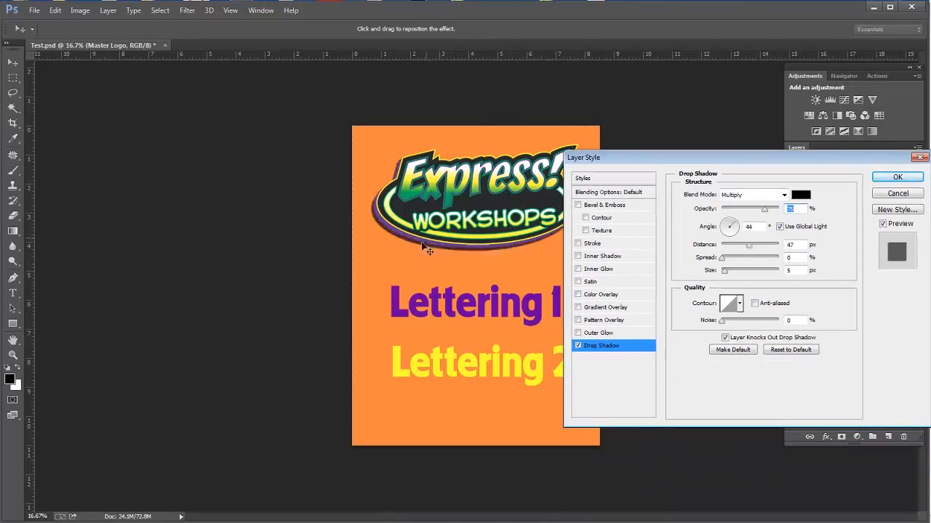
mouse_move(724, 271)
left_mouse_down()
mouse_move(735, 273)
mouse_move(724, 260)
mouse_move(740, 273)
left_mouse_up()
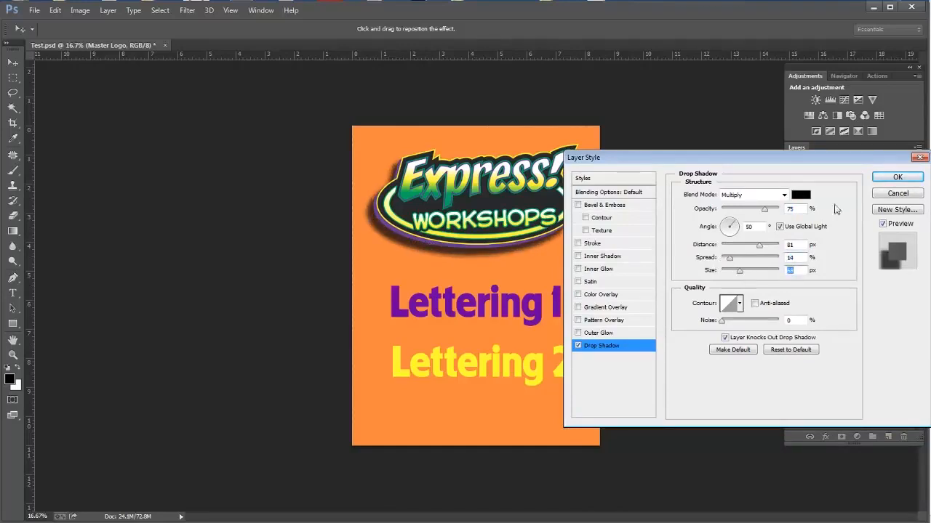
left_click(877, 180)
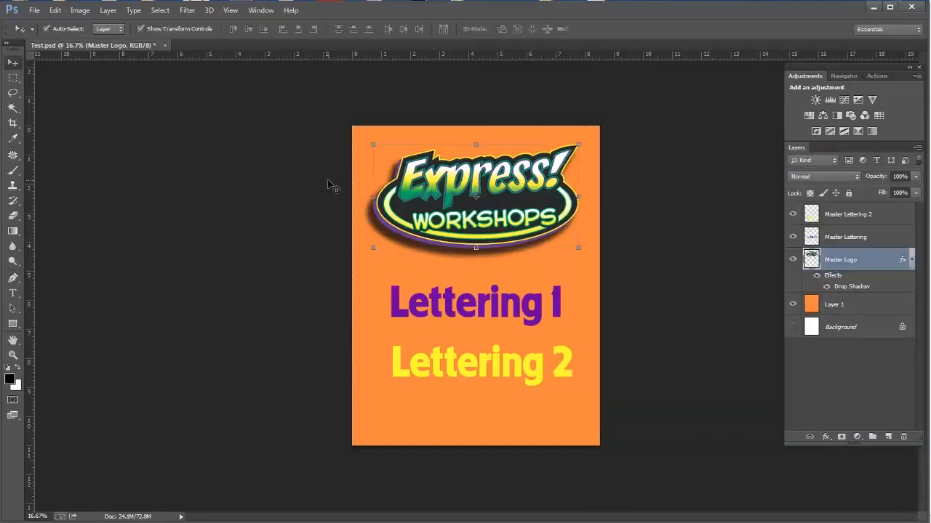